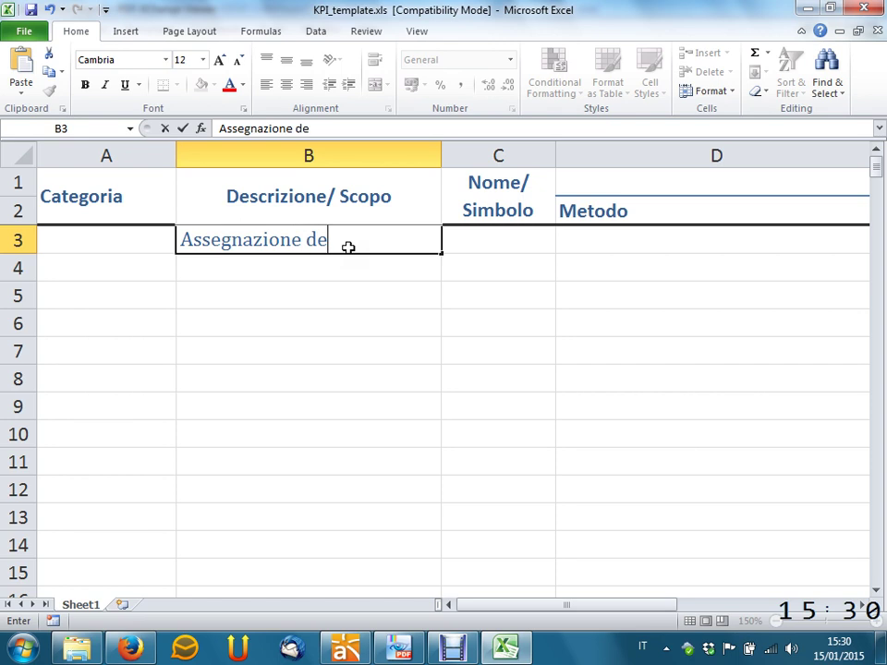
# - Complete the description in B3 as "Assegnazione dei bambini alla scuola richiesta come prima scelta"
pyautogui.write('mbi')
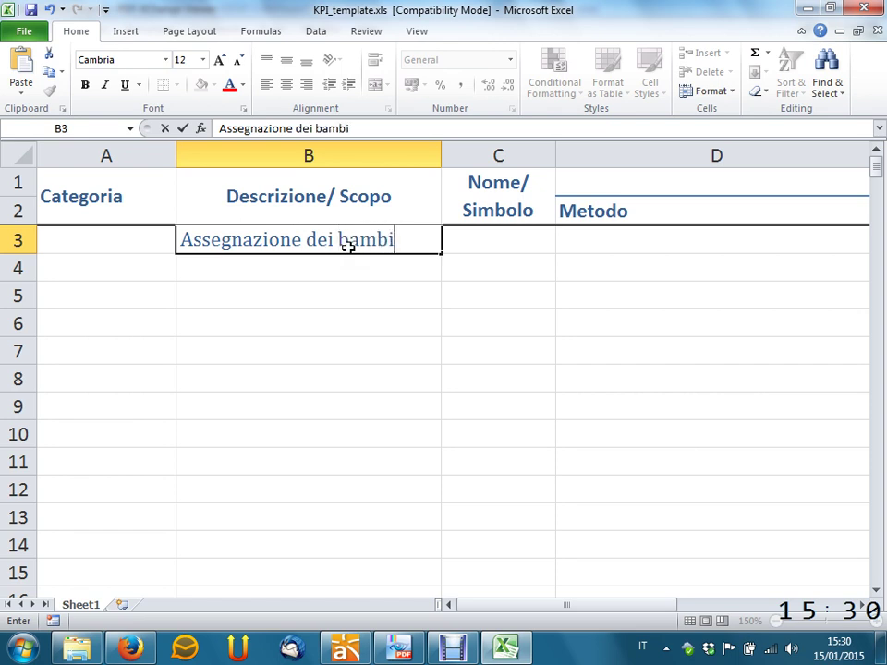
pyautogui.write('ni alla classe ric')
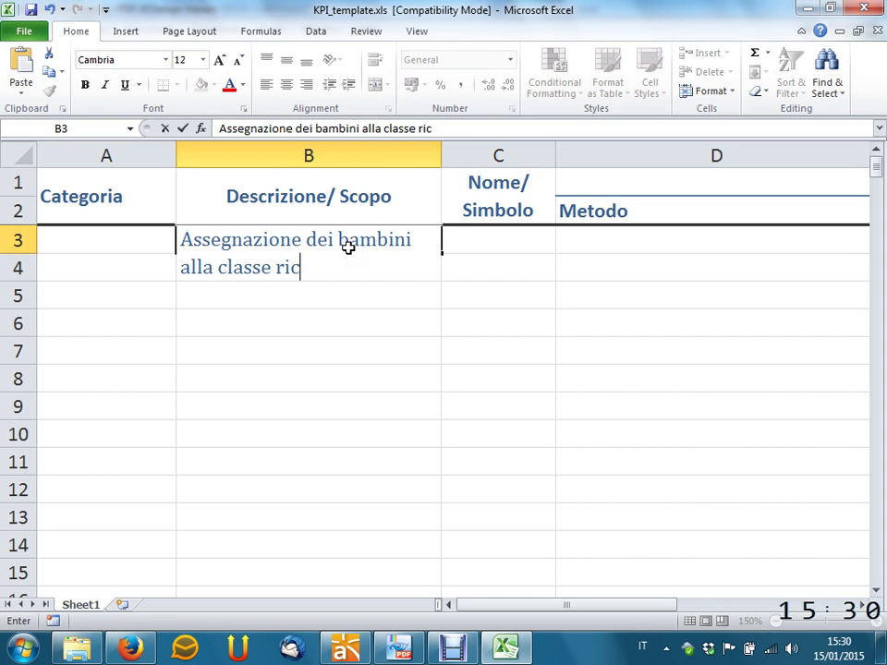
pyautogui.press('BackSpace')
pyautogui.press('BackSpace')
pyautogui.press('BackSpace')
pyautogui.press('BackSpace')
pyautogui.press('BackSpace')
pyautogui.press('BackSpace')
pyautogui.press('BackSpace')
pyautogui.press('BackSpace')
pyautogui.press('BackSpace')
pyautogui.press('BackSpace')
pyautogui.write('sh')
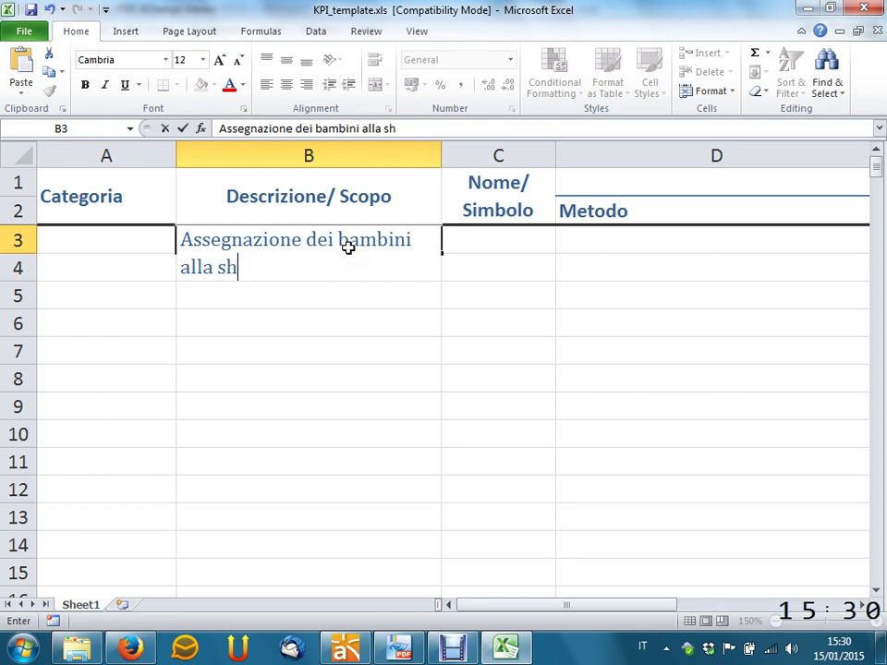
pyautogui.press('BackSpace')
pyautogui.write('cuola richi')
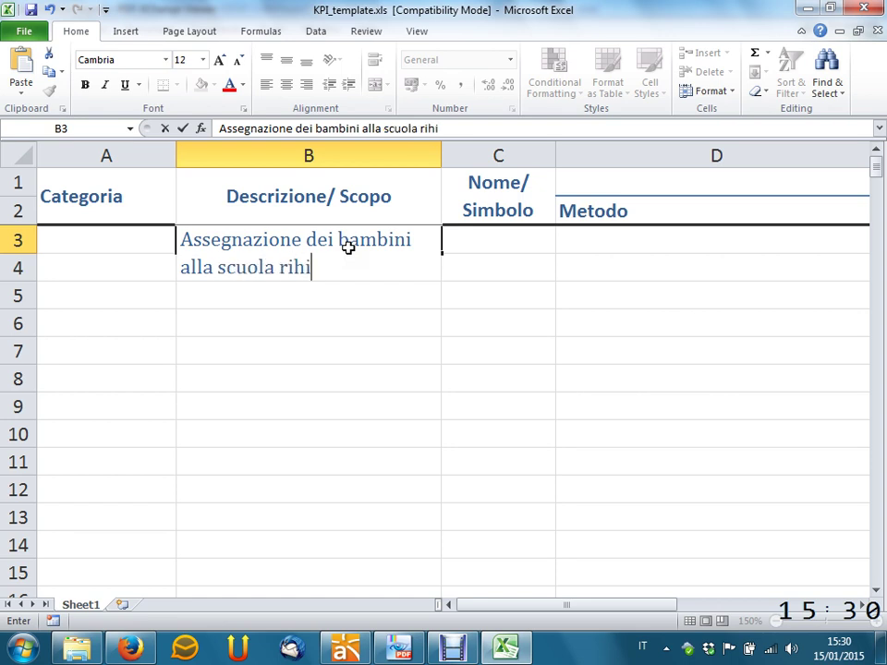
pyautogui.press('BackSpace')
pyautogui.press('BackSpace')
pyautogui.write('chiesta come pre sc')
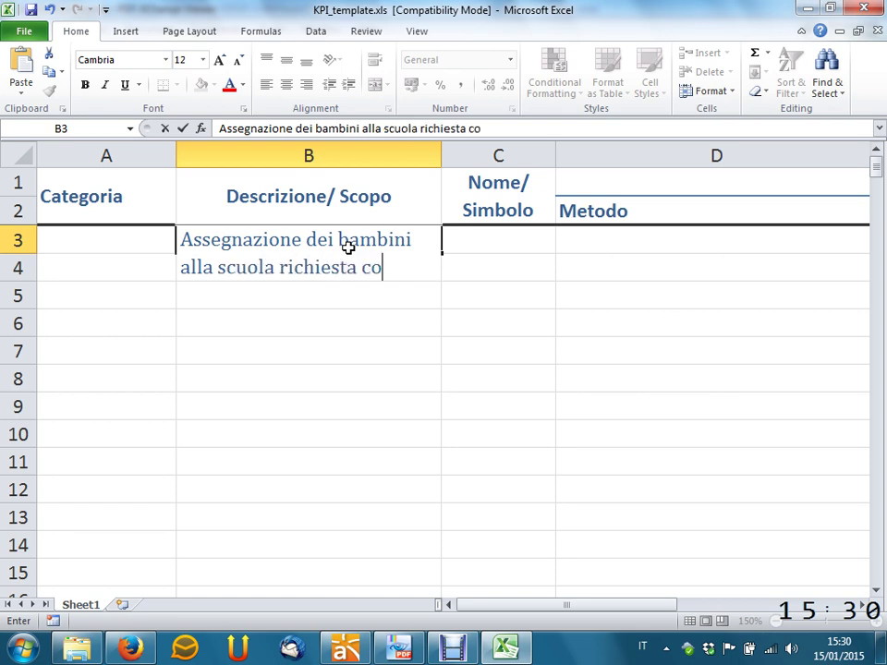
pyautogui.press('BackSpace')
pyautogui.press('BackSpace')
pyautogui.press('BackSpace')
pyautogui.press('BackSpace')
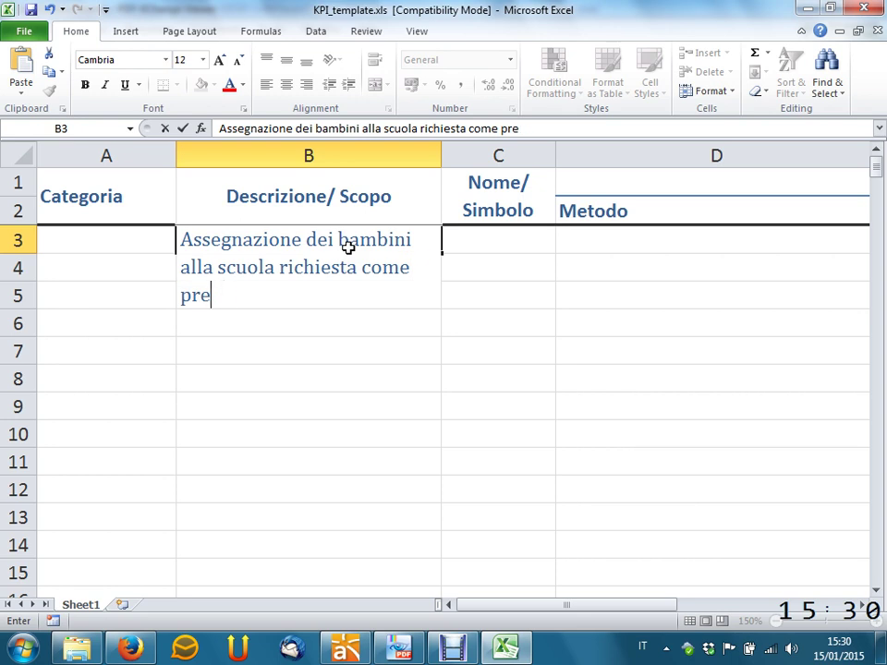
pyautogui.write('ima scelt')
pyautogui.write('a')
pyautogui.press('Return')
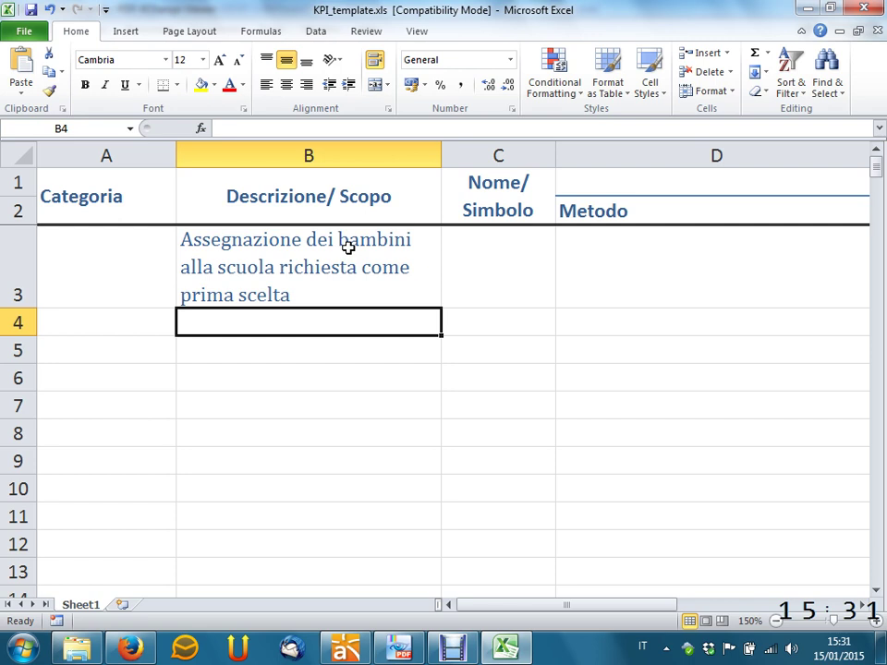
# - Enter the description "Tempestività nella comunicazione della composizione delle classi" in B4
pyautogui.write('Tempestività')
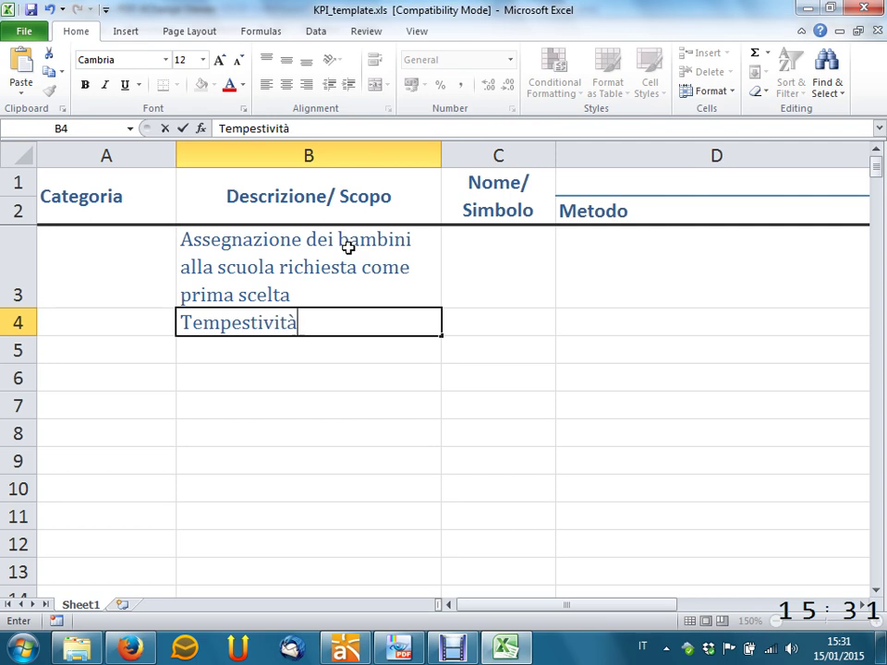
pyautogui.write(' nella ')
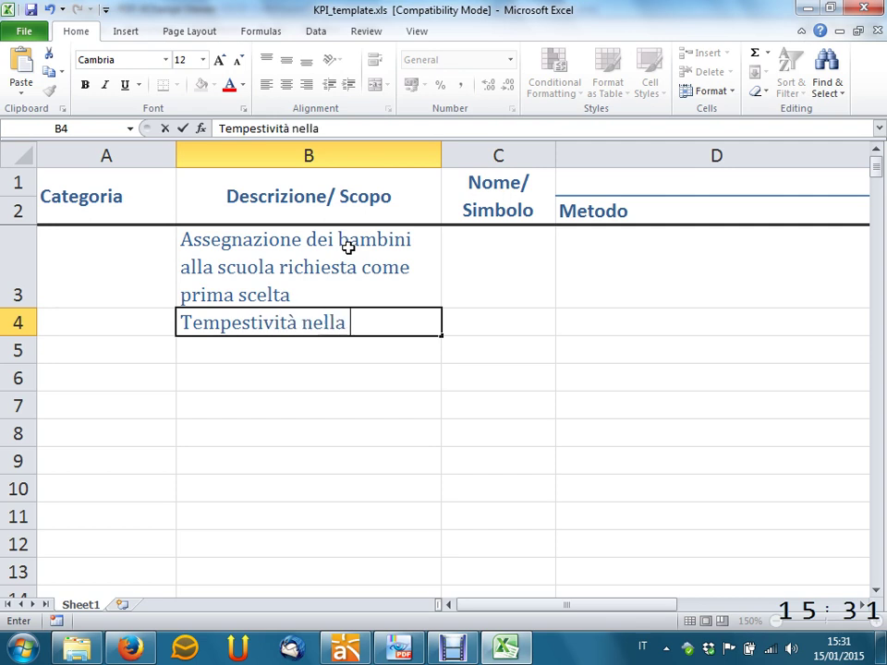
pyautogui.write('compo')
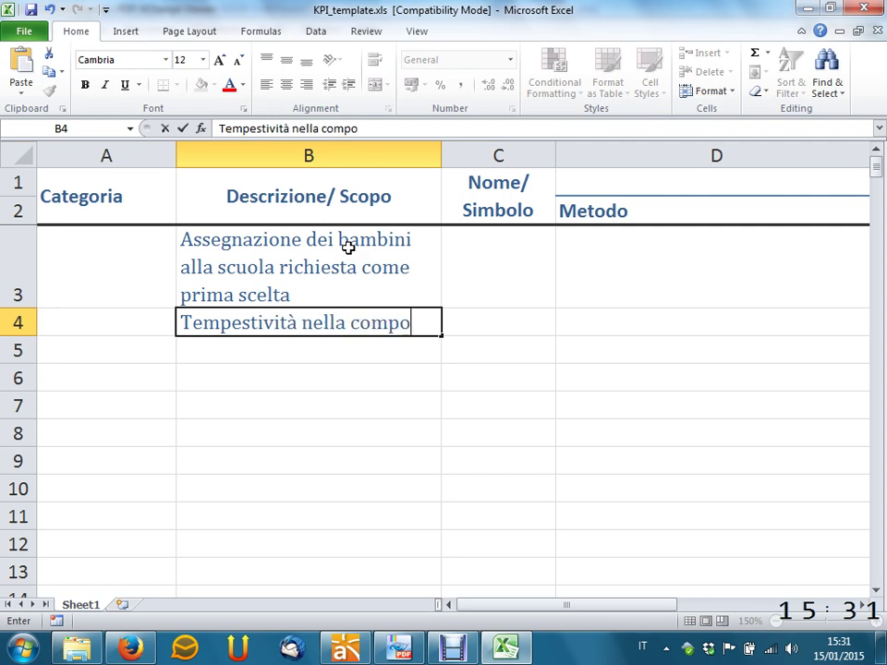
pyautogui.press('BackSpace')
pyautogui.press('BackSpace')
pyautogui.write('unicazione delle')
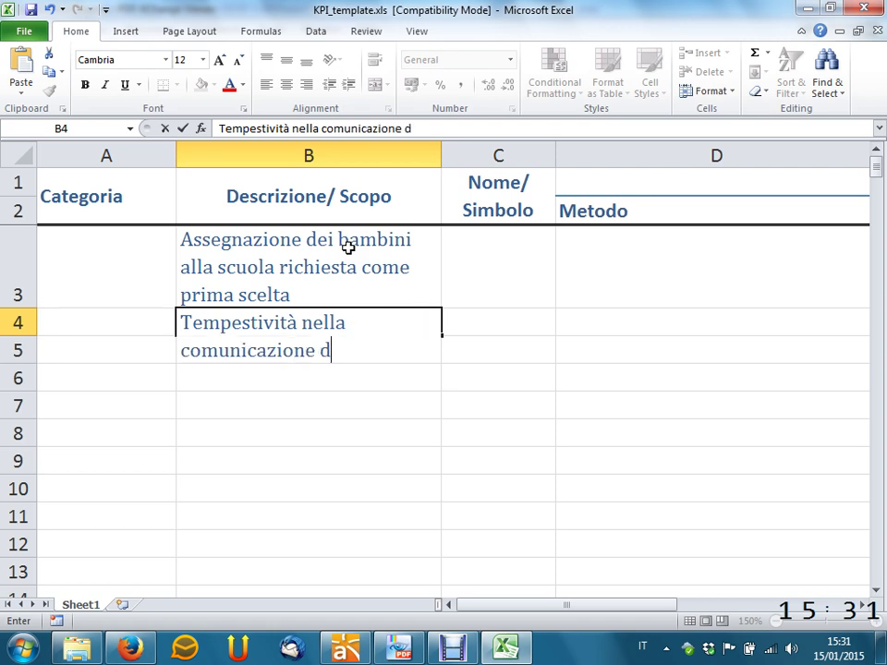
pyautogui.press('BackSpace')
pyautogui.press('BackSpace')
pyautogui.write('a d')
pyautogui.press('BackSpace')
pyautogui.write('c')
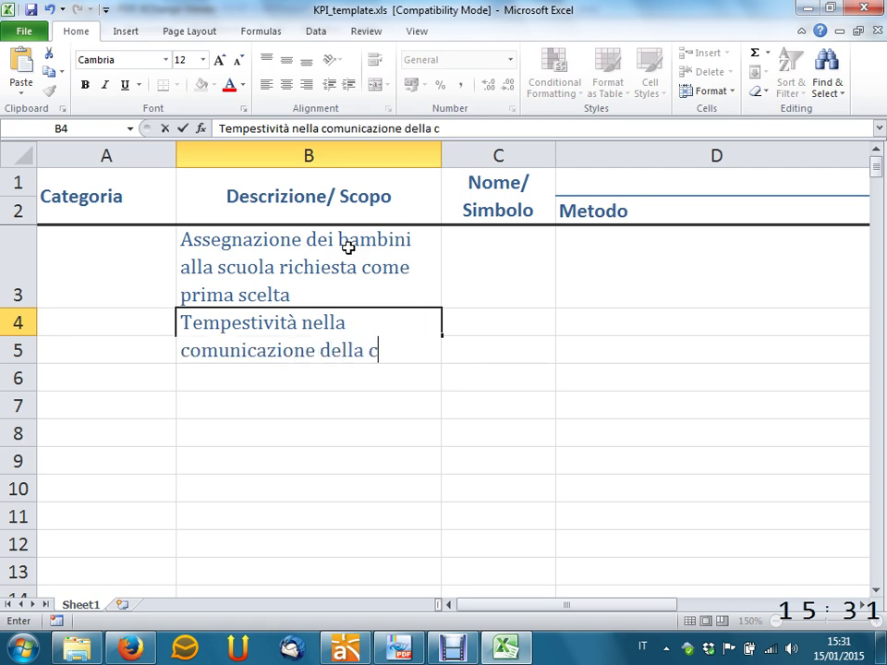
pyautogui.write('omposizione delle ')
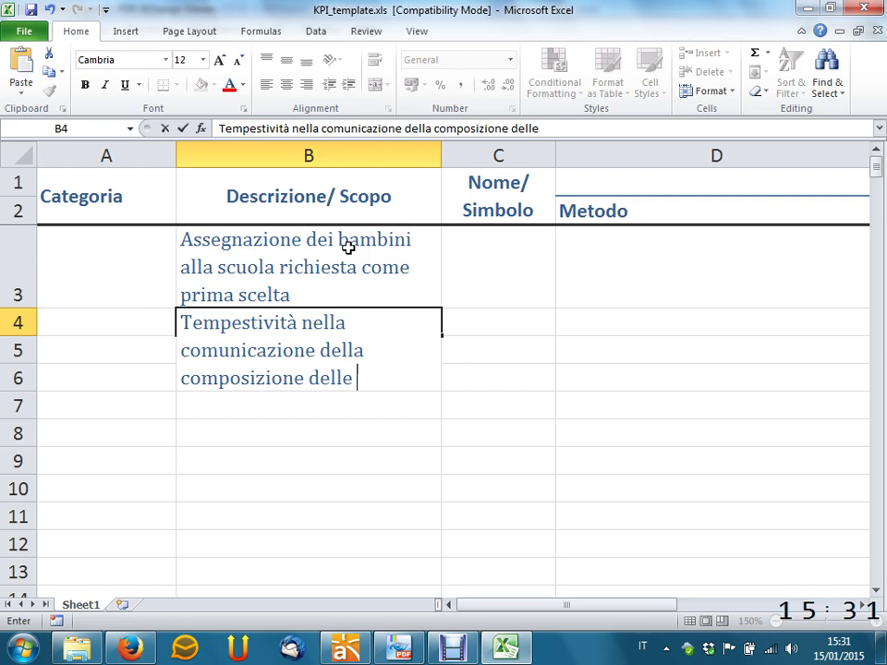
pyautogui.write('classi')
pyautogui.press('Return')
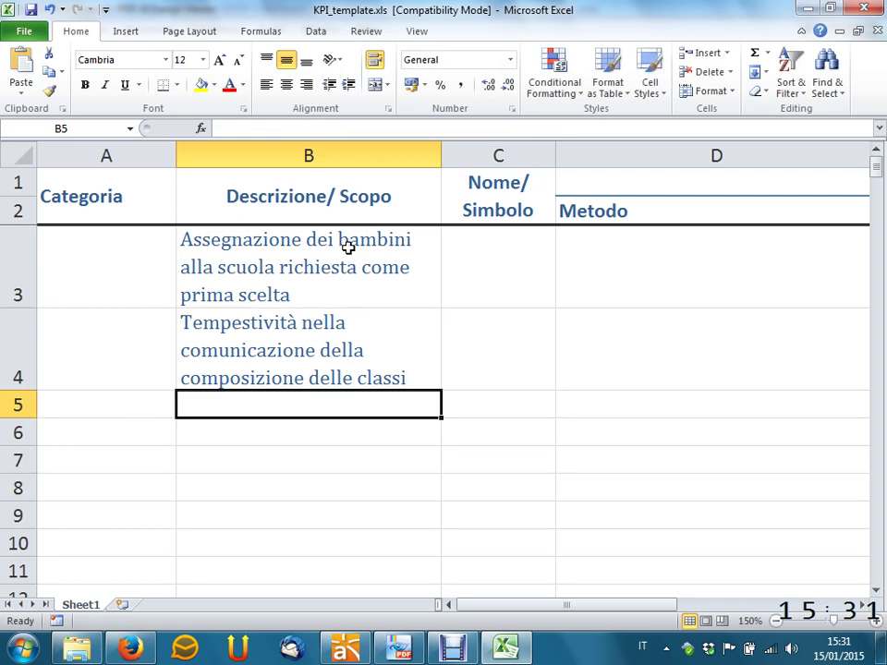
# - Enter the description "Gradimento nell'utilizzo del sistema di iscrizioni on-line" in B5
pyautogui.write('Gradim')
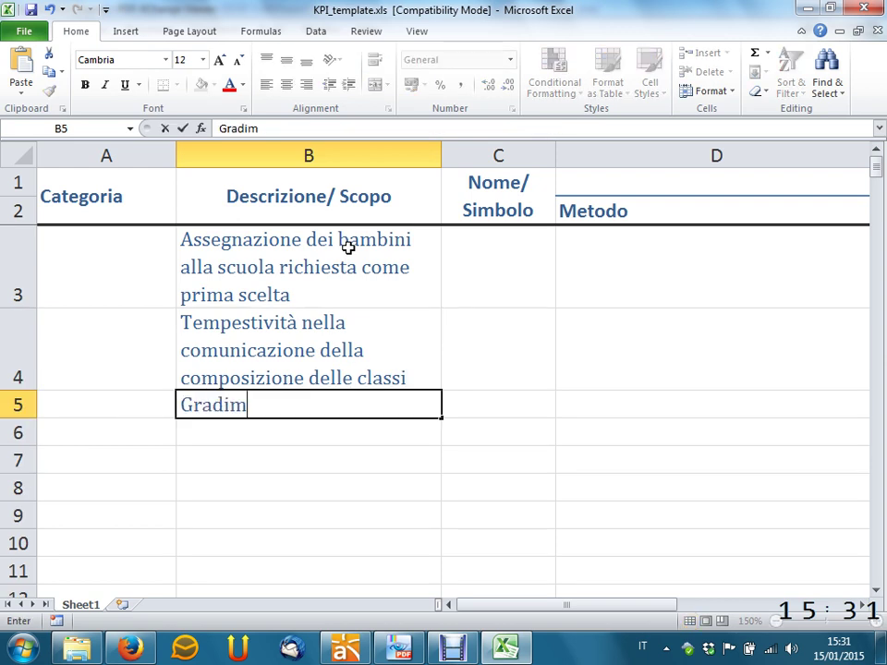
pyautogui.write("ento nell'ut")
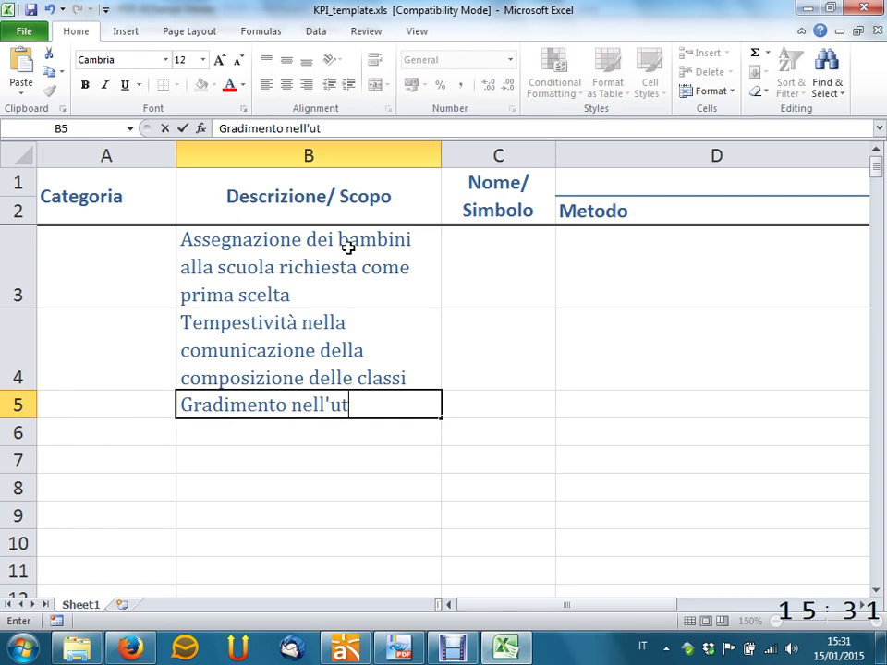
pyautogui.write('ilizzo del sistema ')
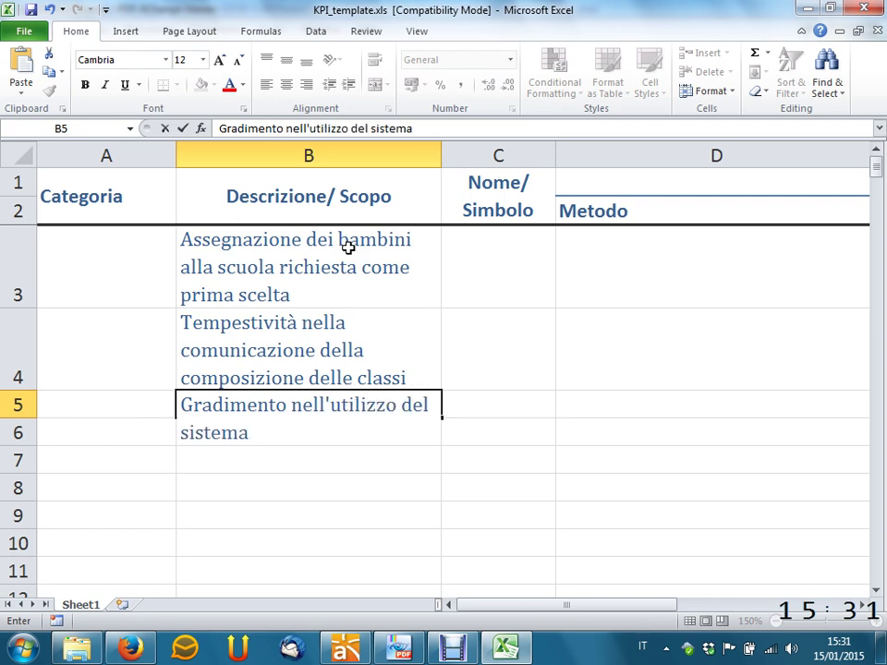
pyautogui.write('di iscrizioni on')
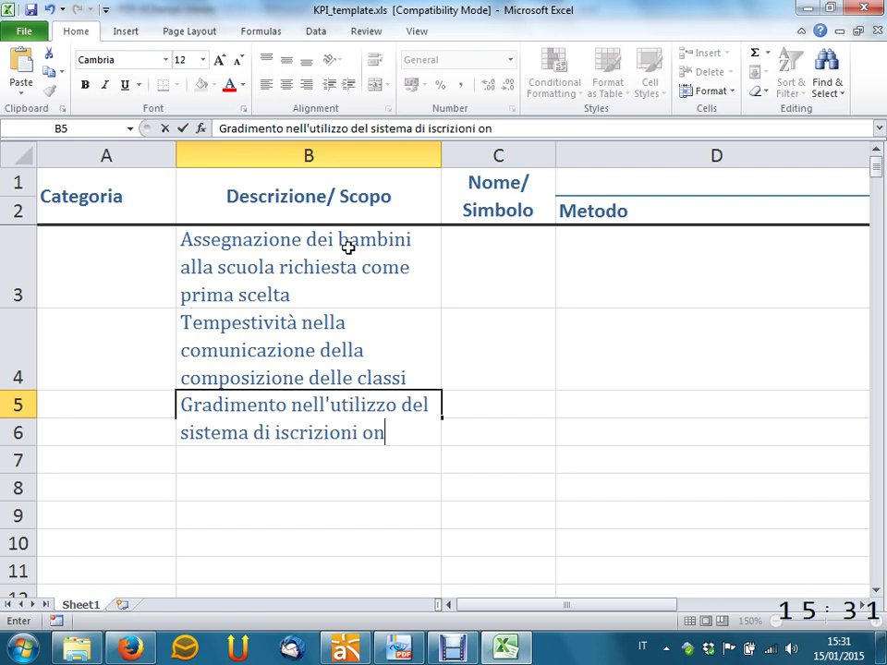
pyautogui.write('-line')
pyautogui.press('Return')
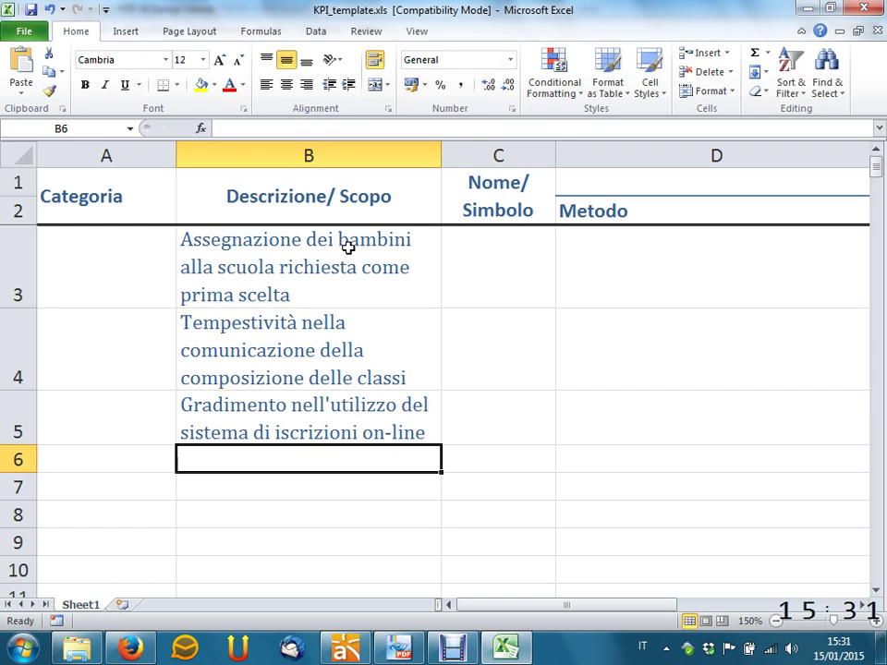
# - Set the category of the on-line enrolment satisfaction indicator in A5 to "Servizio"
pyautogui.press('Up')
pyautogui.press('Left')
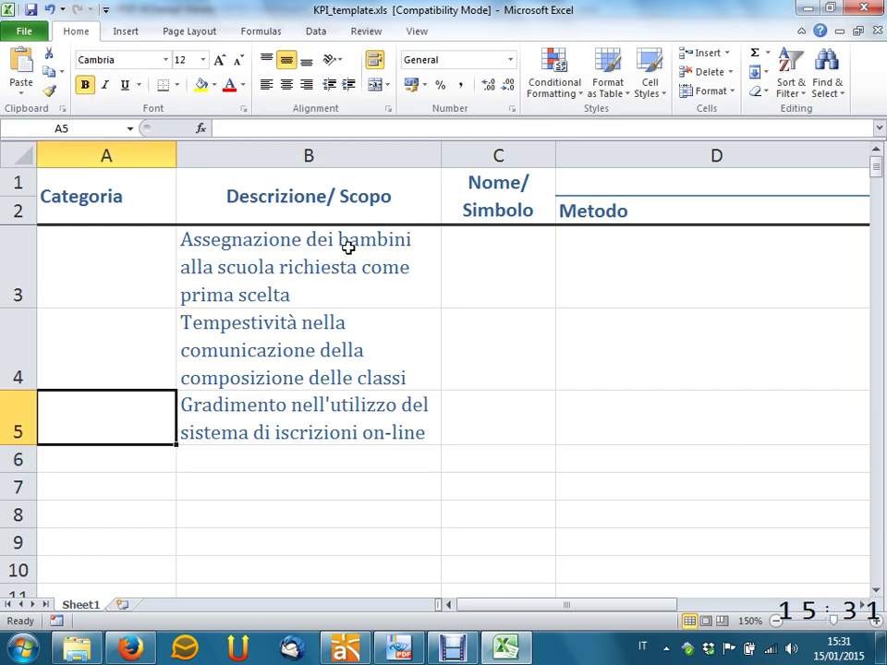
pyautogui.write('Se')
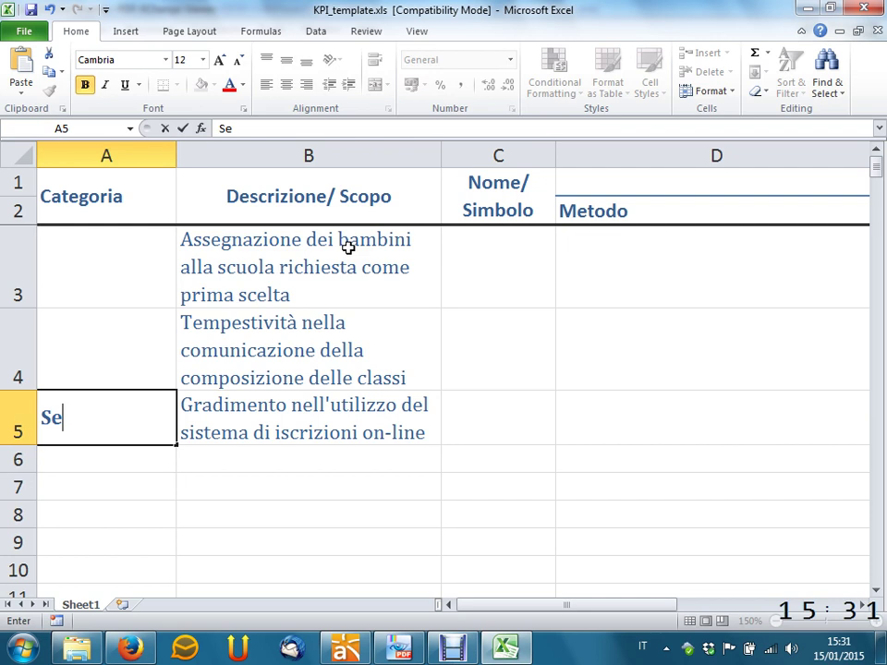
pyautogui.write('rvizio')
pyautogui.press('Return')
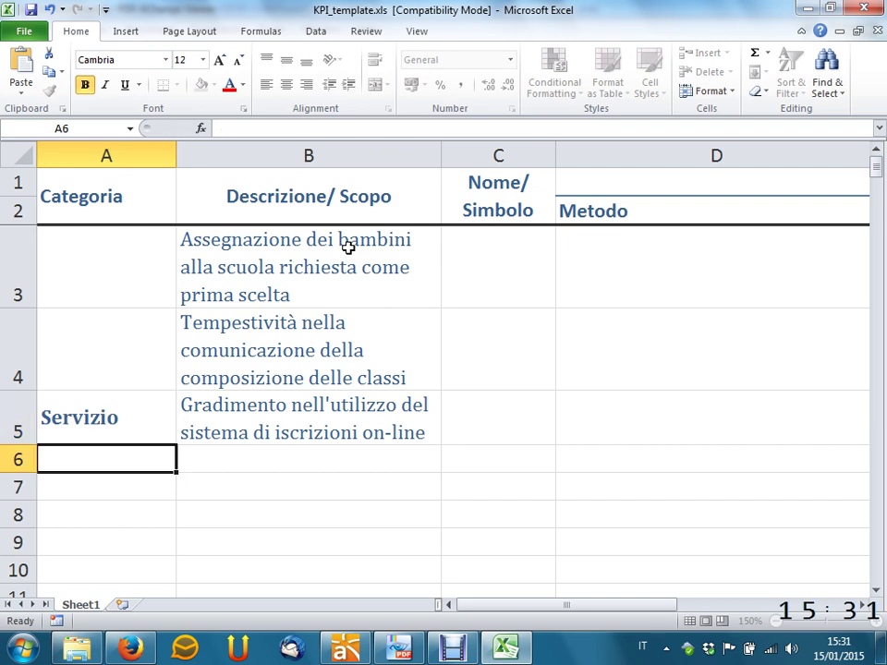
# - Set the category of the first-choice school assignment indicator in A3 to "Perfect orders"
pyautogui.press('Up')
pyautogui.press('Up')
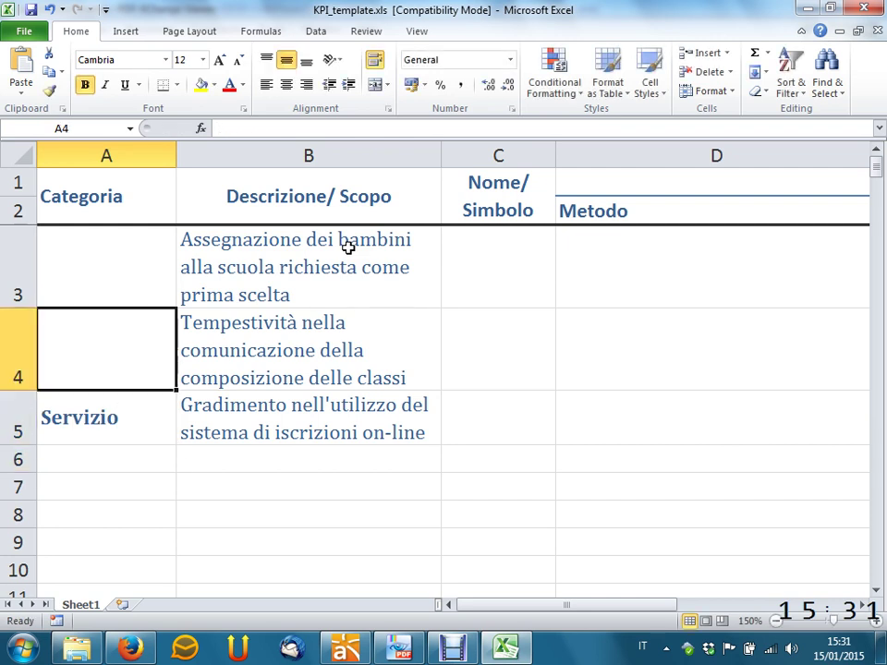
pyautogui.press('Up')
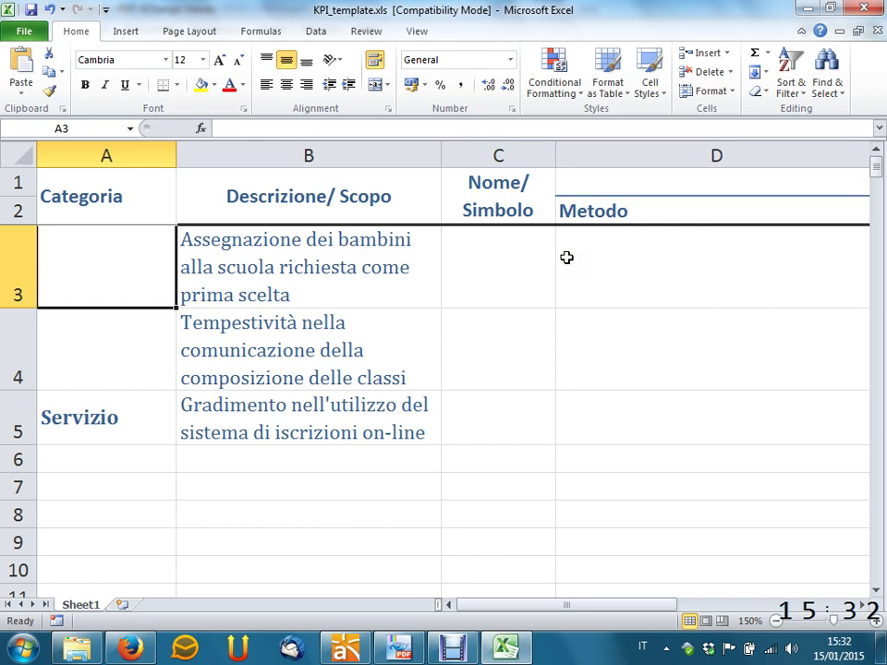
pyautogui.write('Qua')
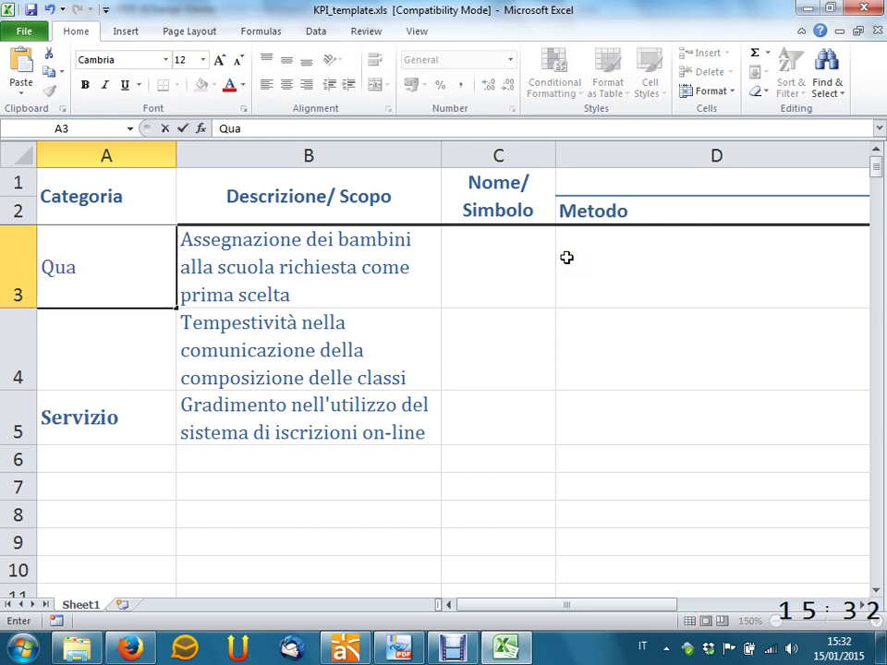
pyautogui.press('BackSpace')
pyautogui.press('BackSpace')
pyautogui.press('BackSpace')
pyautogui.write('Perf')
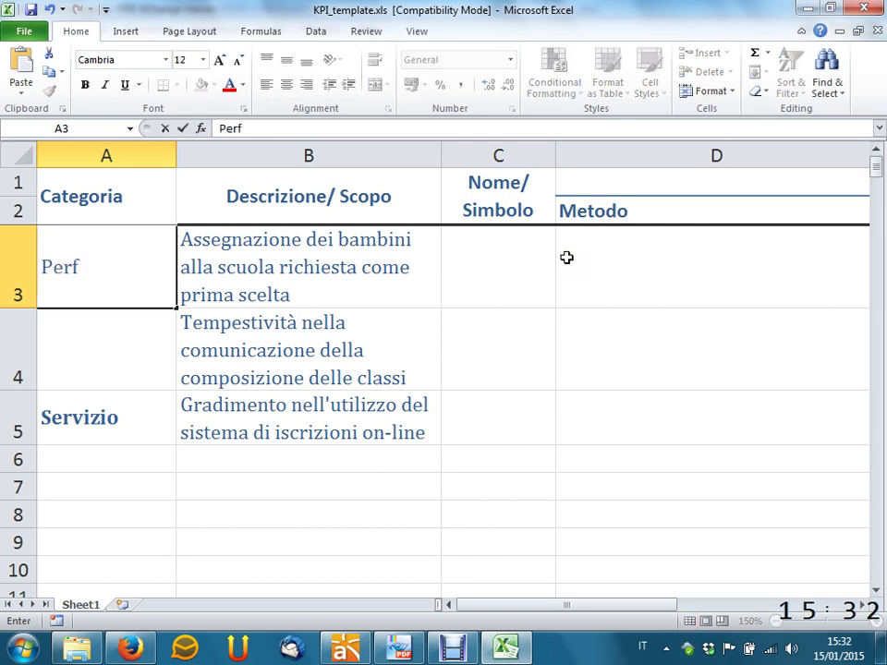
pyautogui.write('ect orders')
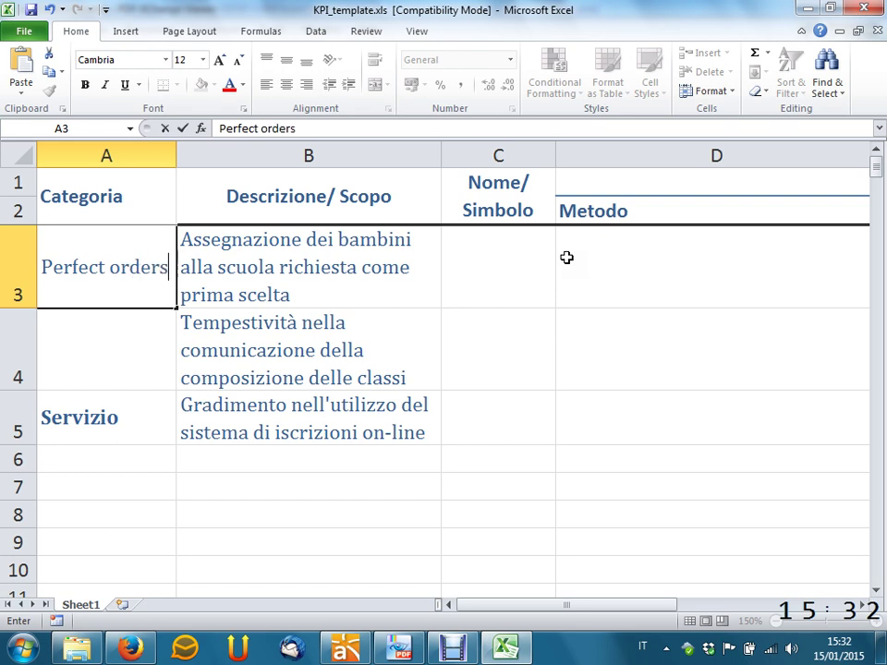
pyautogui.press('Return')
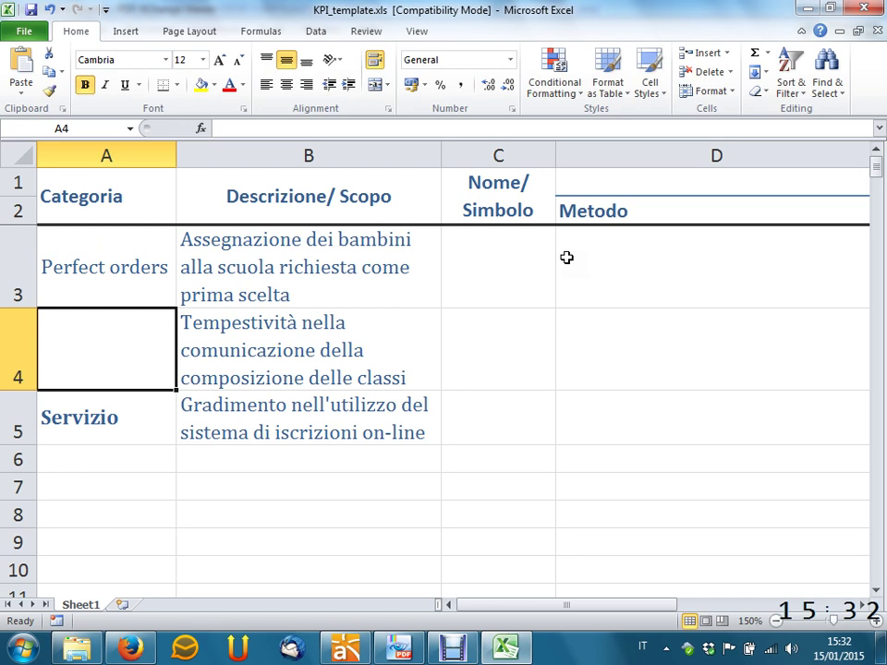
# - Set the category of the class composition communication indicator in A4 to "Efficienza"
pyautogui.write('Effic')
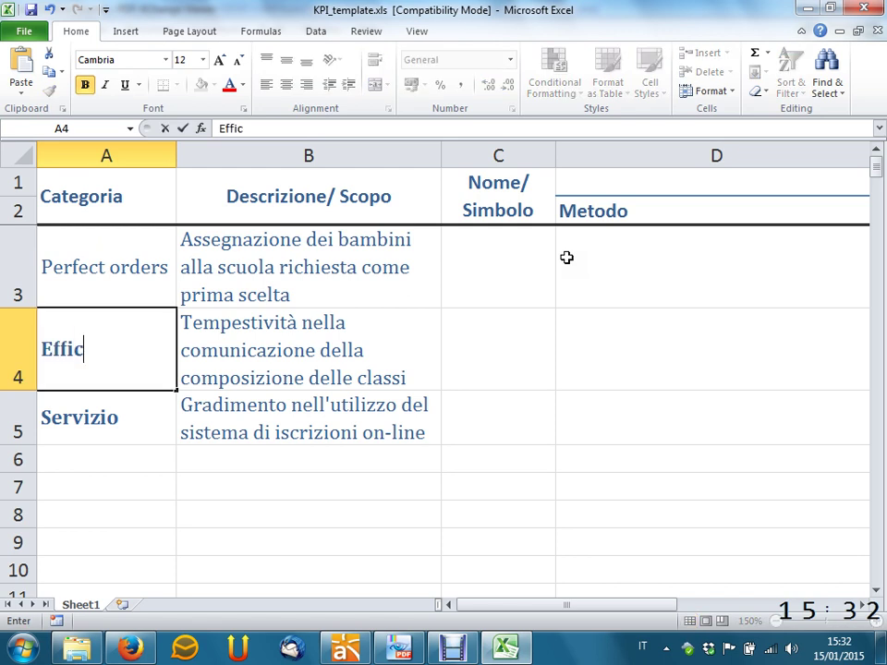
pyautogui.write('ienza')
pyautogui.press('Return')
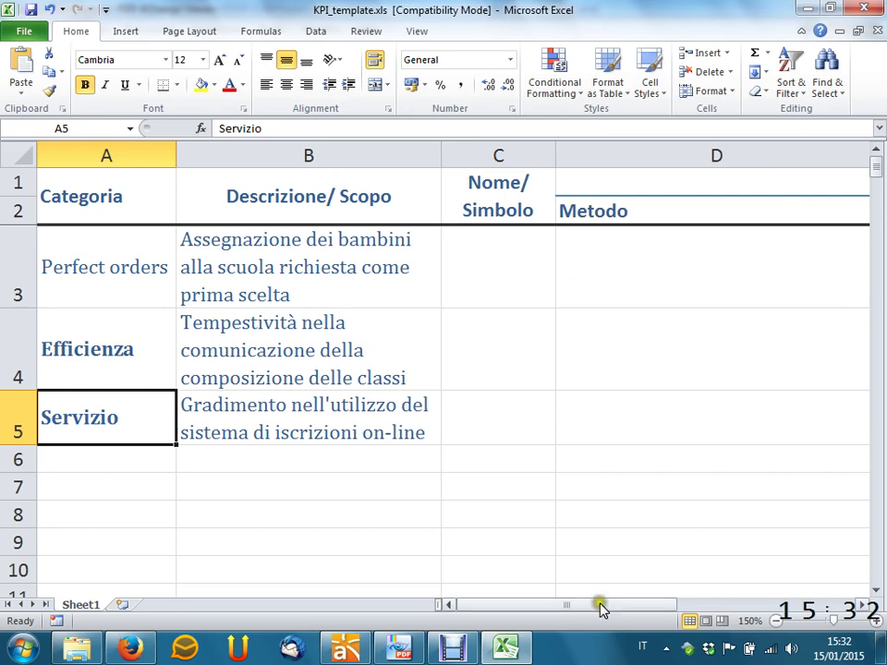
# - Enter the method "Percentuale di studenti che hanno vista soddisfatta la propria prima scelta, nell'anno corrente" in D3
pyautogui.moveTo(598, 610); pyautogui.dragTo(605, 609)
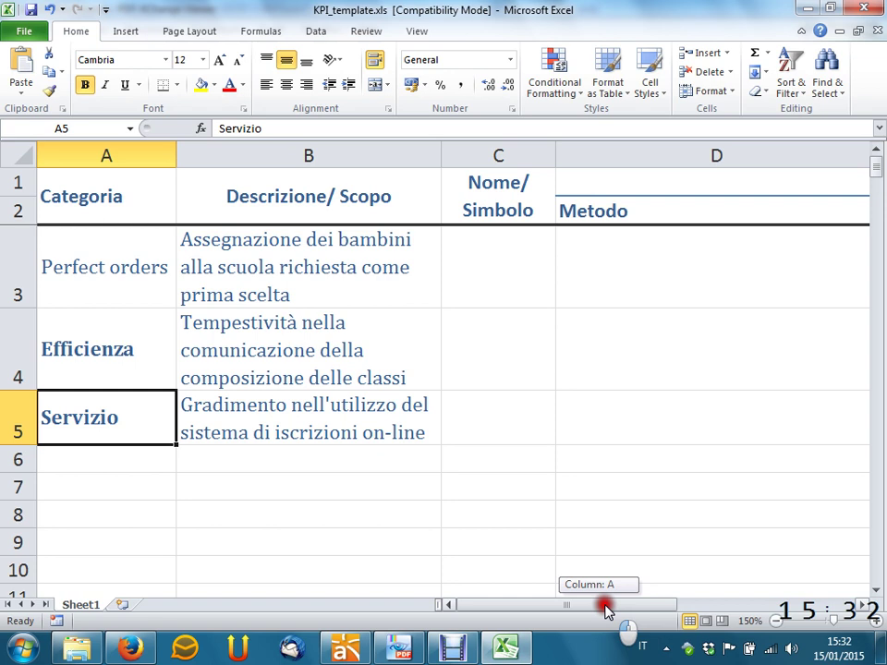
pyautogui.moveTo(605, 607); pyautogui.dragTo(625, 602)
pyautogui.click(574, 249)
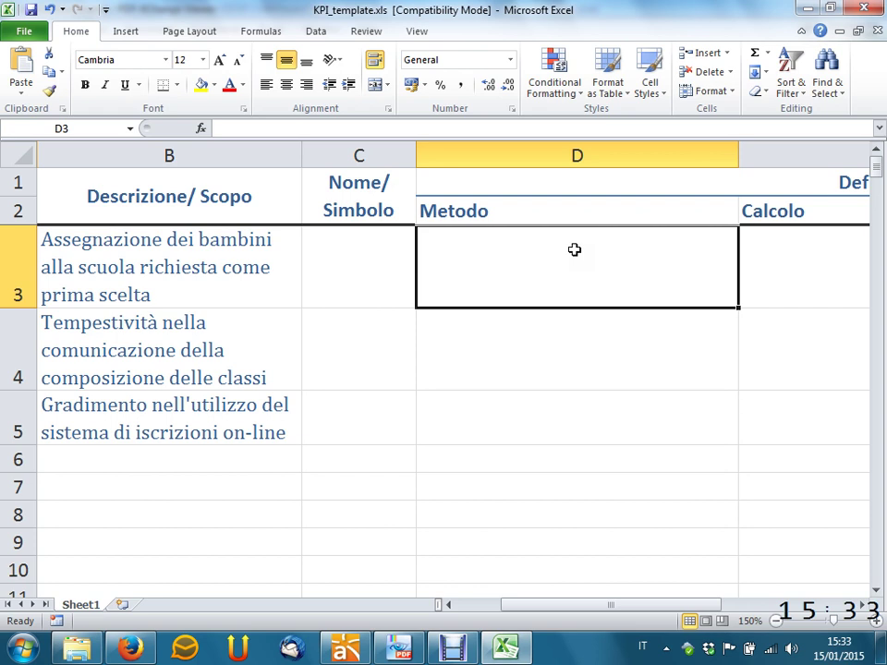
pyautogui.write('Percemt')
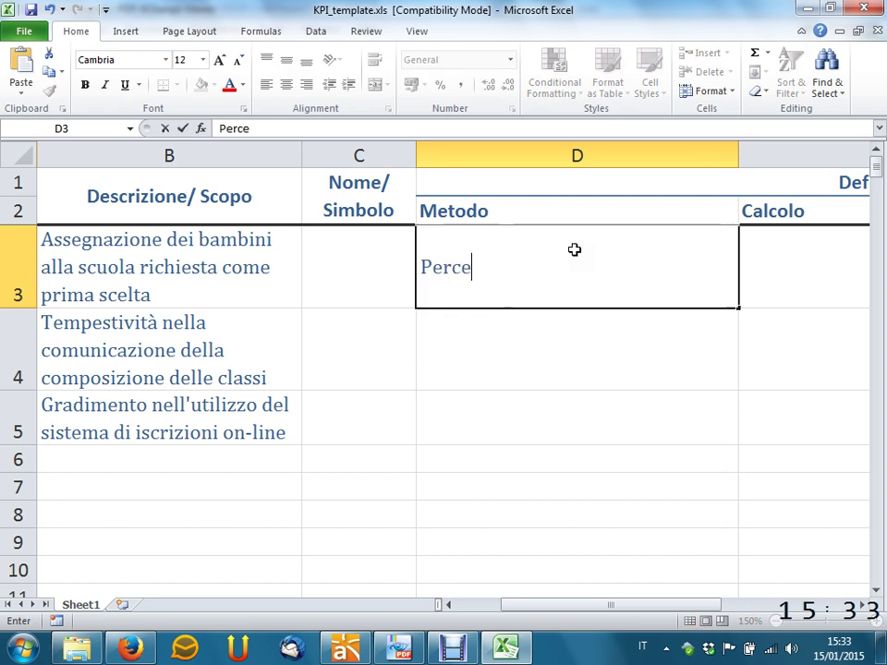
pyautogui.press('BackSpace')
pyautogui.press('BackSpace')
pyautogui.write('ntuale di s')
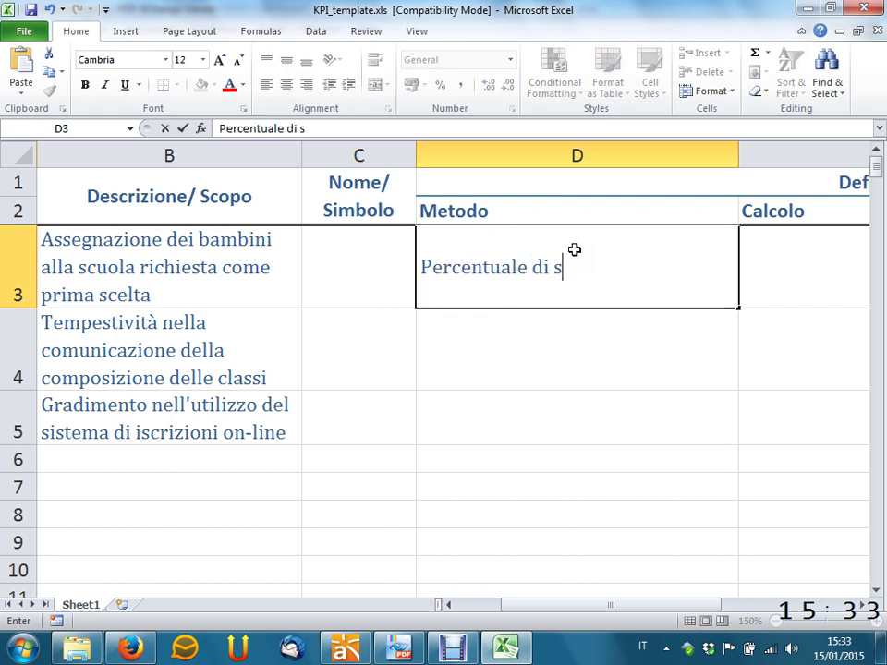
pyautogui.write('tudentei c')
pyautogui.press('BackSpace')
pyautogui.press('BackSpace')
pyautogui.press('BackSpace')
pyautogui.press('BackSpace')
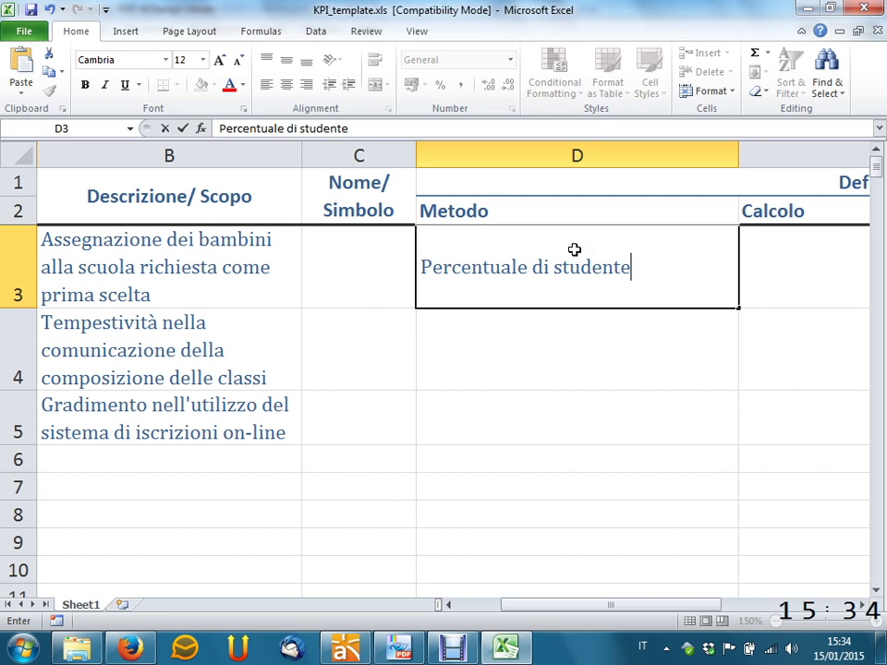
pyautogui.write('i che s')
pyautogui.press('BackSpace')
pyautogui.write('han')
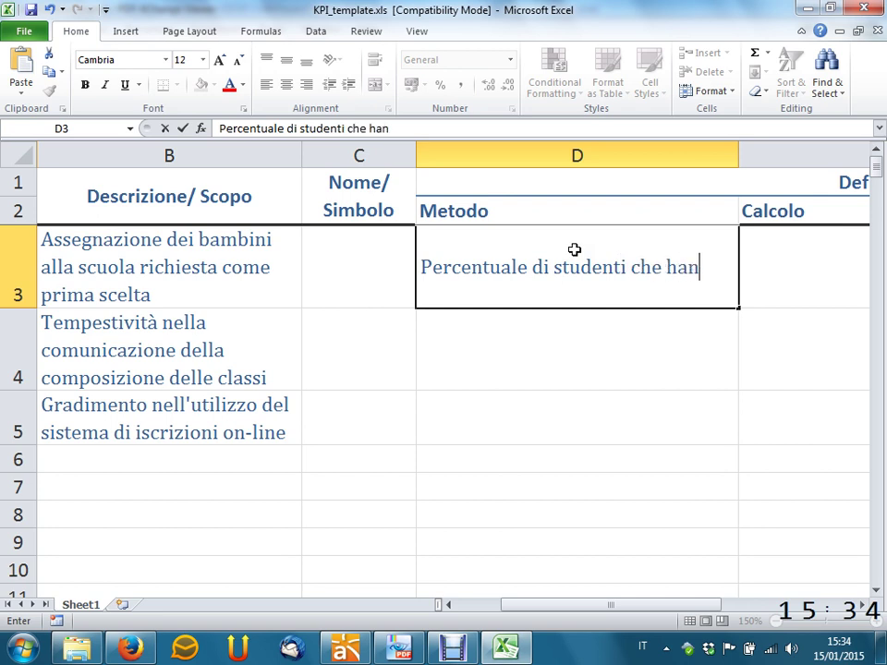
pyautogui.write('no vista ')
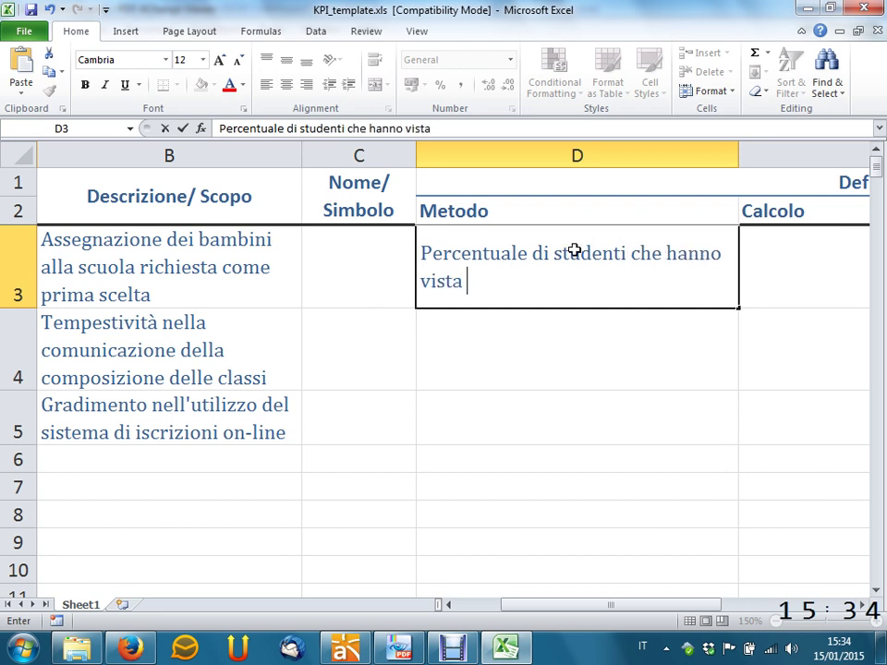
pyautogui.write('soddisfatta ')
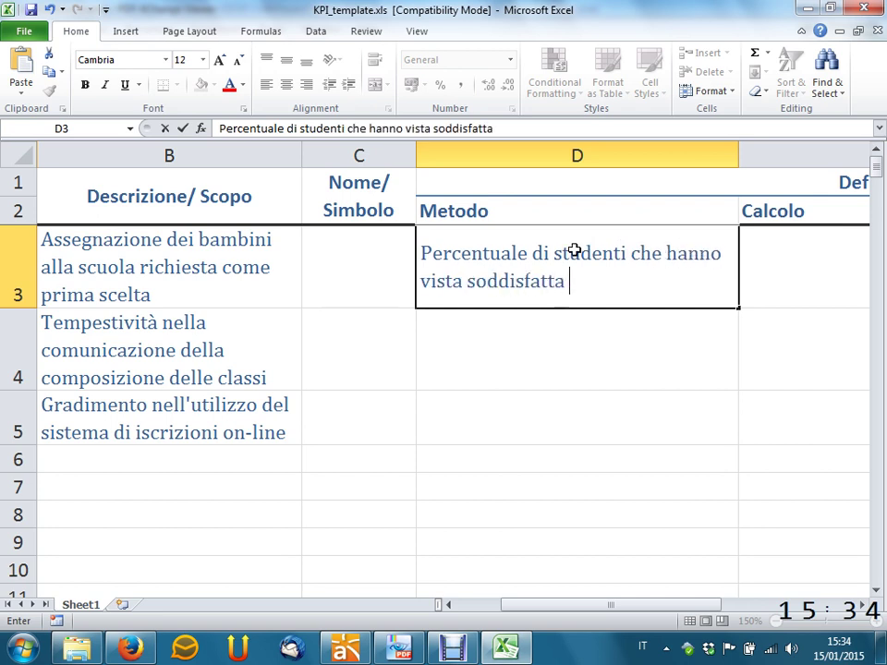
pyautogui.write('la propria prim')
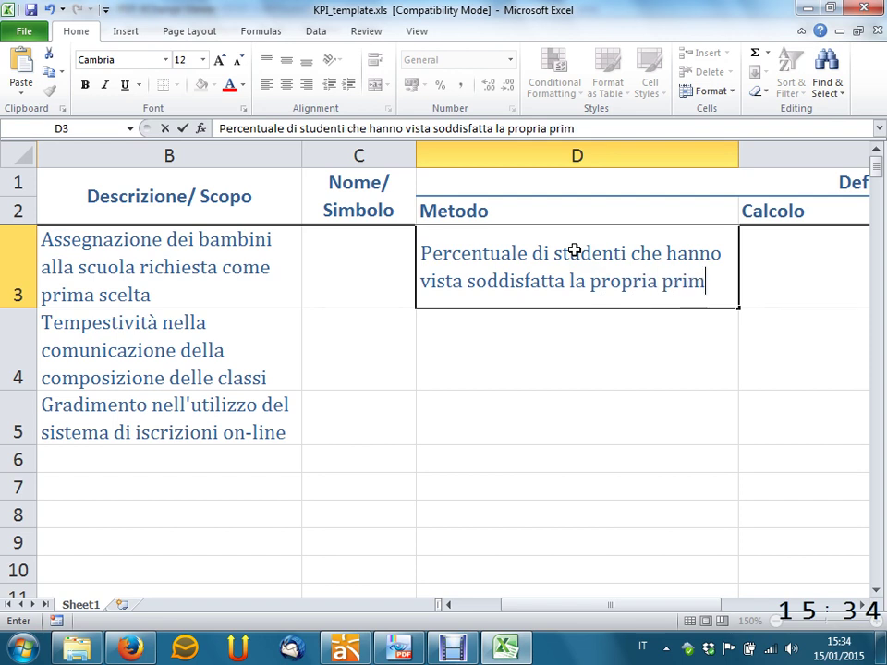
pyautogui.write('a scelta, nellà ann')
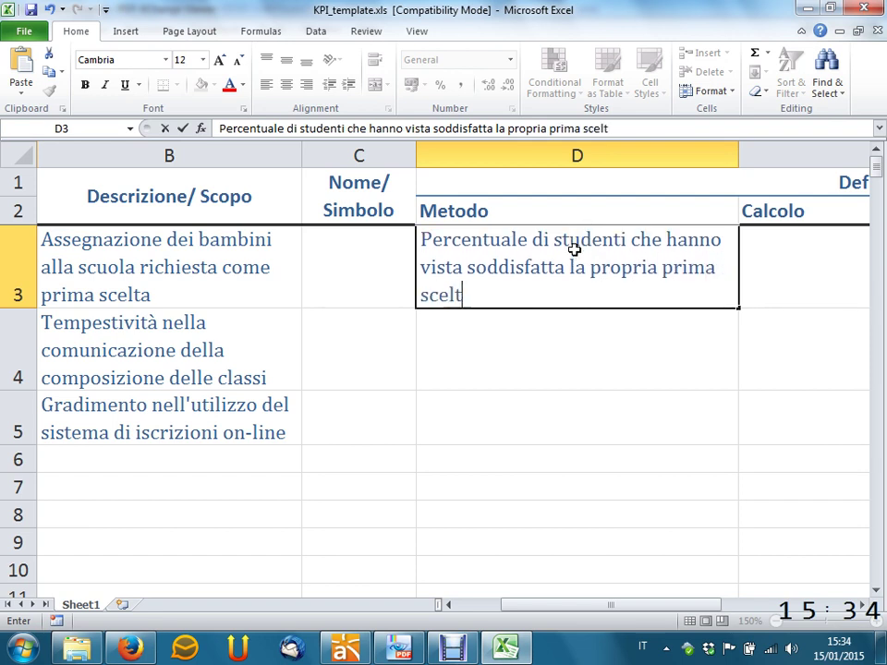
pyautogui.press('BackSpace')
pyautogui.press('BackSpace')
pyautogui.press('BackSpace')
pyautogui.press('BackSpace')
pyautogui.press('BackSpace')
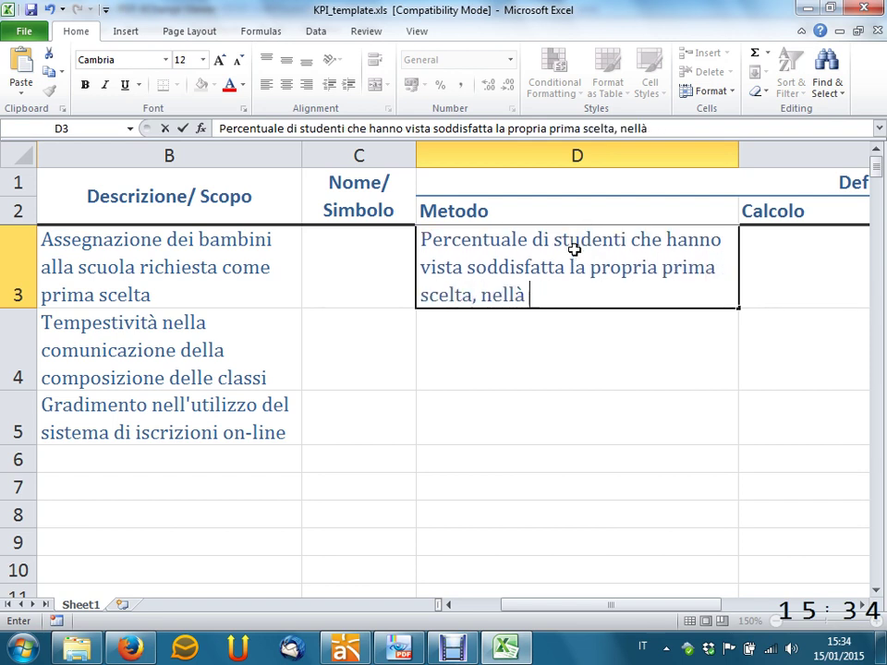
pyautogui.write("'anno corrente")
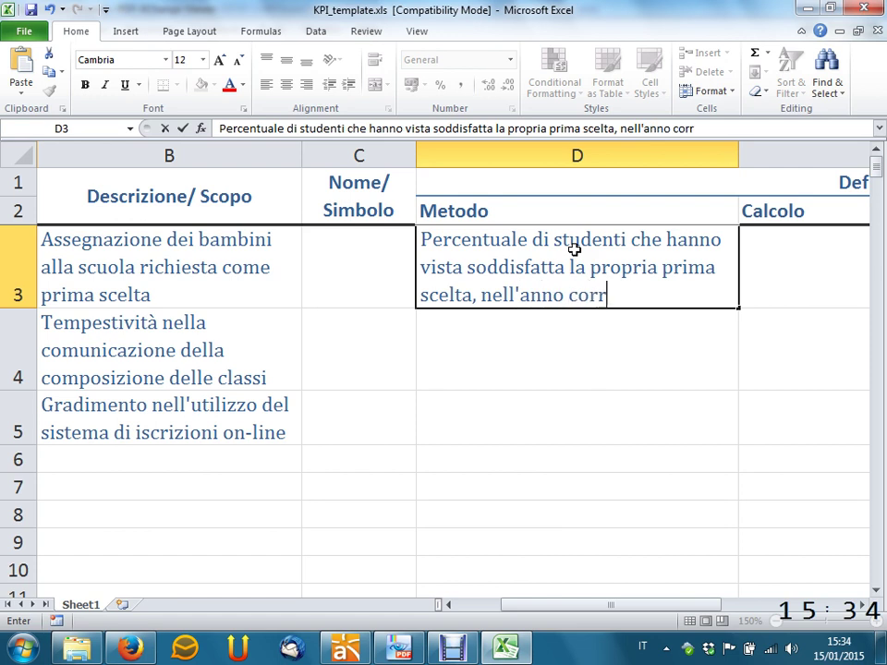
pyautogui.press('Return')
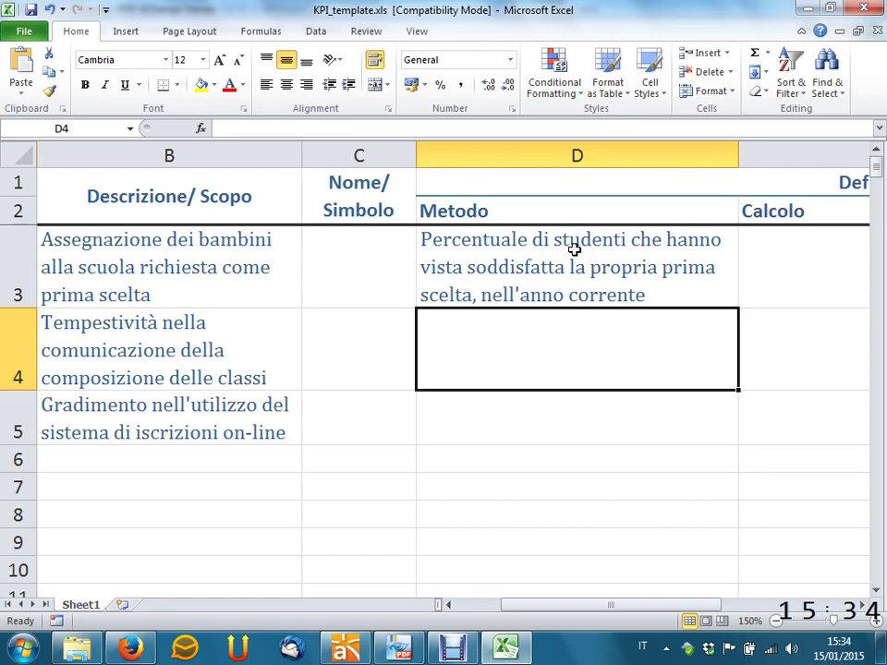
# - Enter the symbol "%PS" for the first-choice school assignment indicator in C3
pyautogui.press('Up')
pyautogui.press('Left')
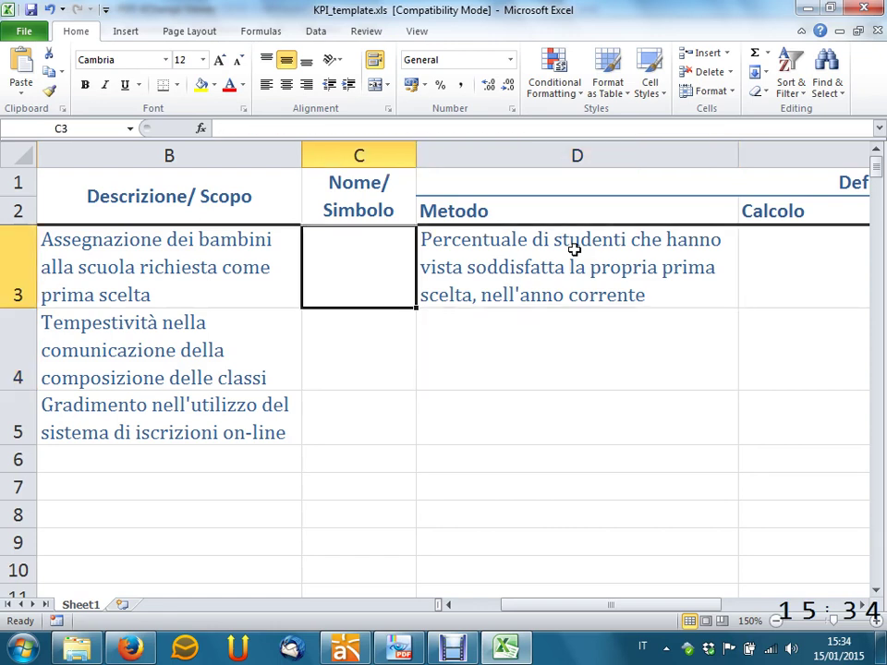
pyautogui.write('%PS')
pyautogui.press('Up')
pyautogui.press('Down')
pyautogui.press('Down')
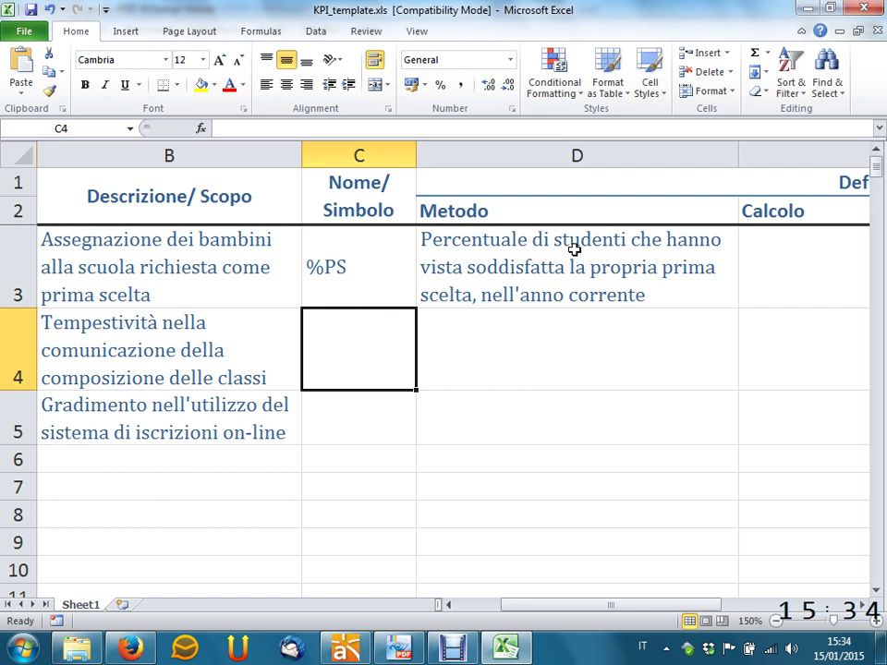
# - Enter the method "Numero di giorni intercorsi tra la chiusura delle iscrizioni e la pubblicazone delle classi" in D4
pyautogui.press('Right')
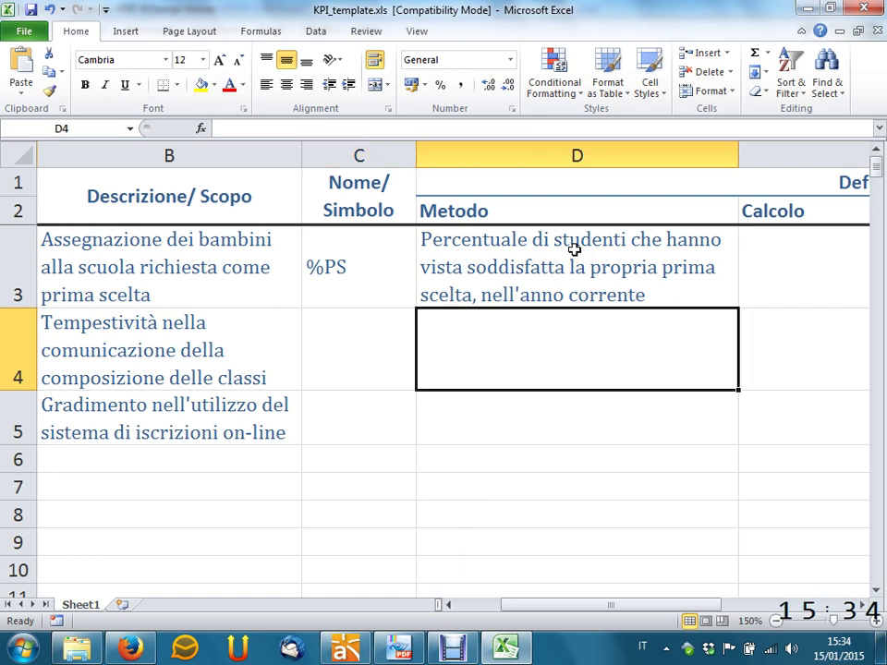
pyautogui.write('T')
pyautogui.press('BackSpace')
pyautogui.write('N')
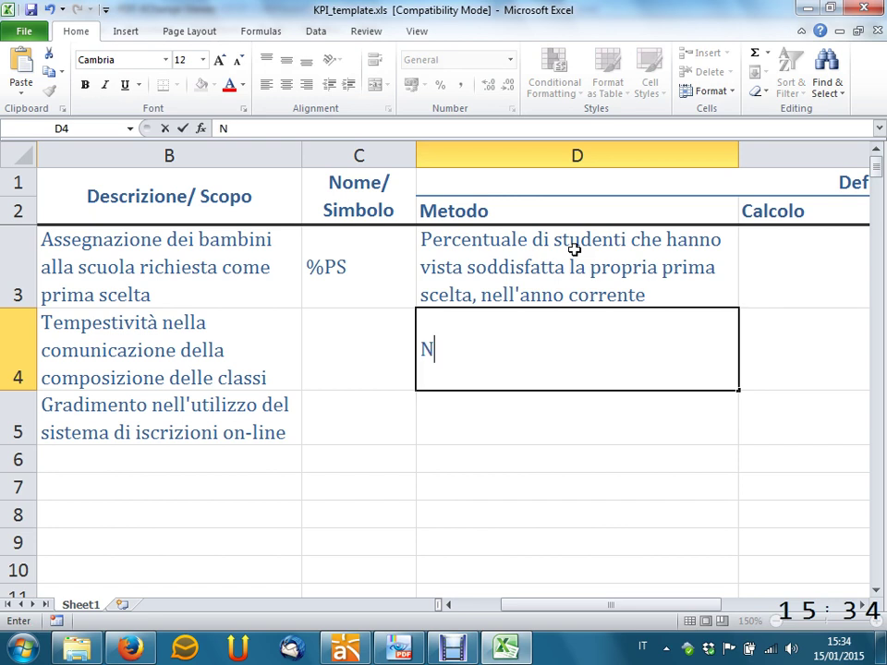
pyautogui.write('umero di giorni')
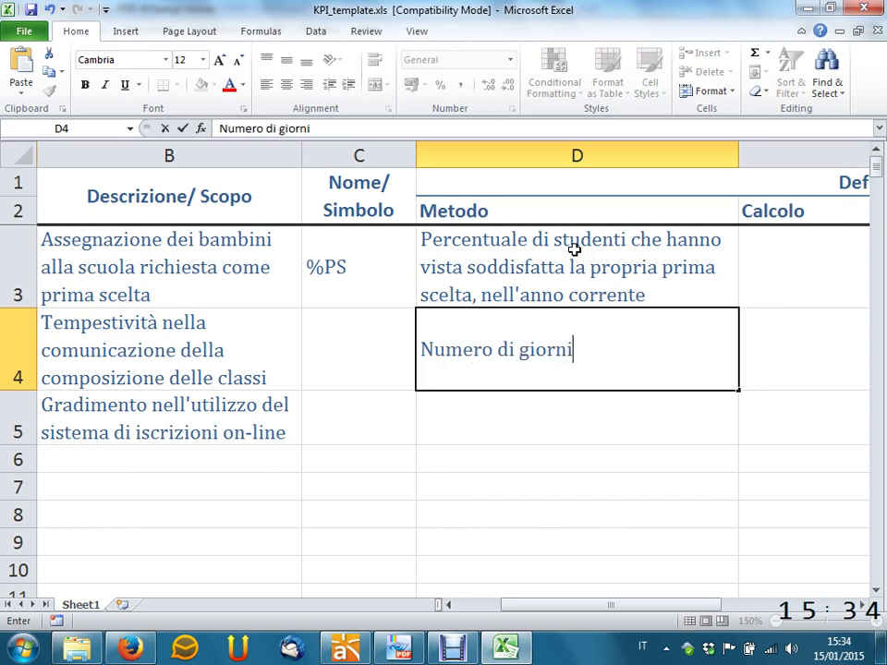
pyautogui.write(' intercors')
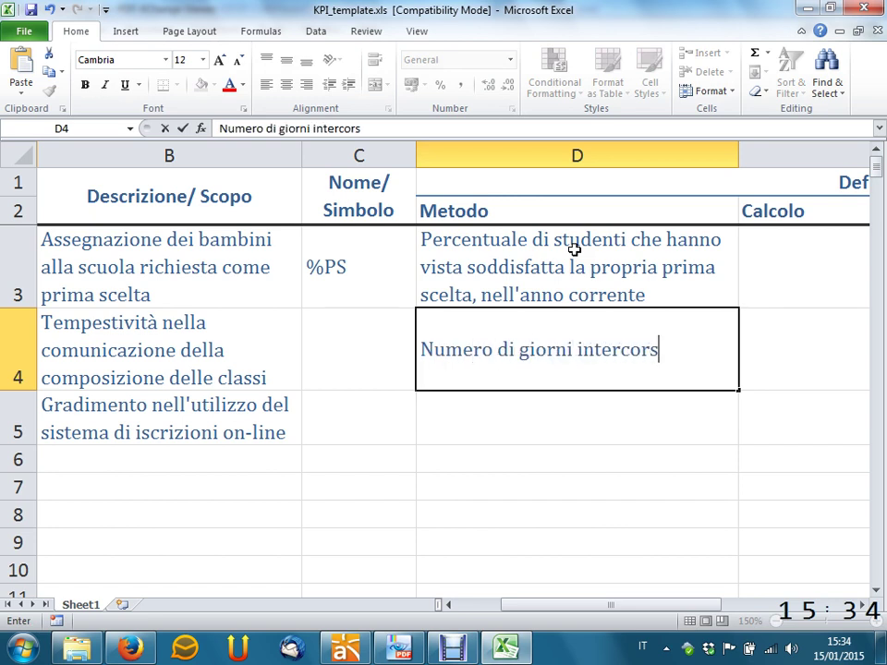
pyautogui.write('i tra la chi')
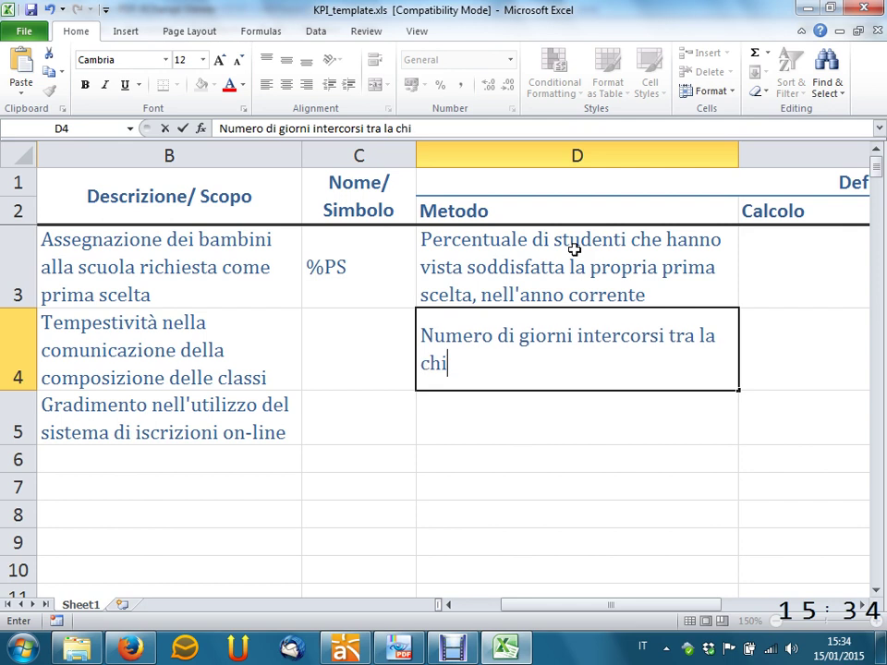
pyautogui.write('usura delle iscrz')
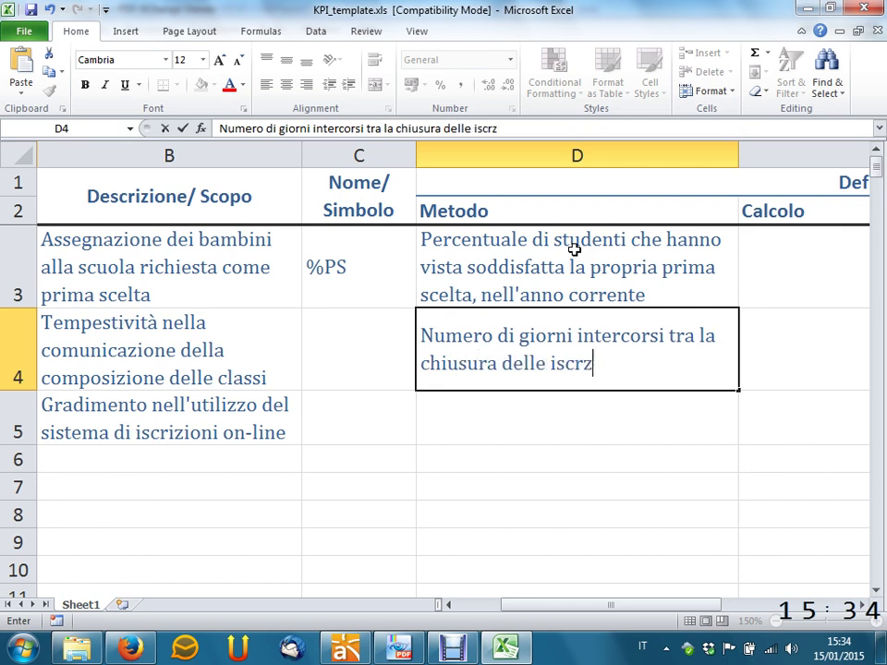
pyautogui.press('BackSpace')
pyautogui.write('izio')
pyautogui.write('ni')
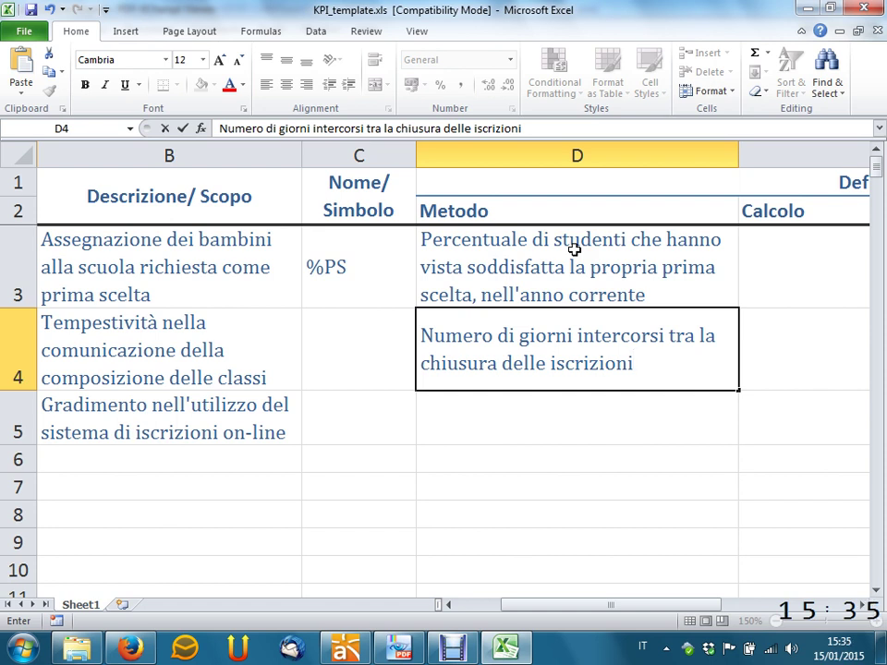
pyautogui.write(' e la pbbli')
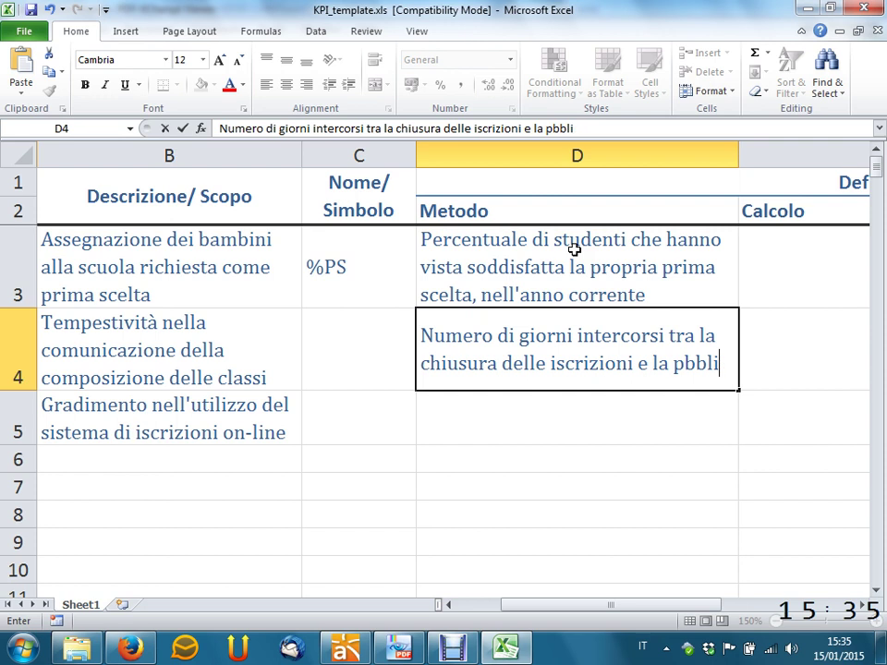
pyautogui.press('BackSpace')
pyautogui.press('BackSpace')
pyautogui.press('BackSpace')
pyautogui.press('BackSpace')
pyautogui.write('ubblicazon')
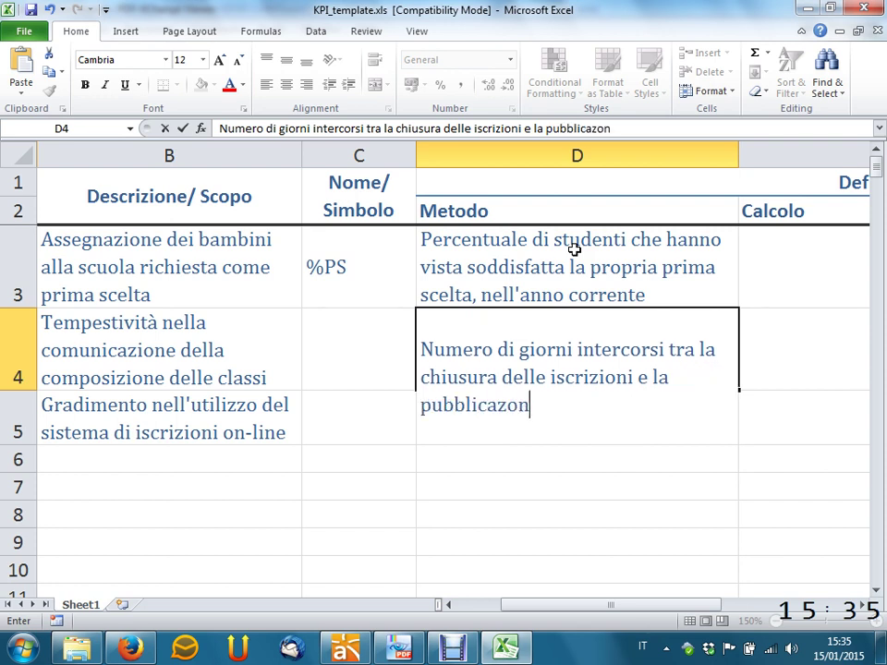
pyautogui.write('e delle classi')
pyautogui.press('Return')
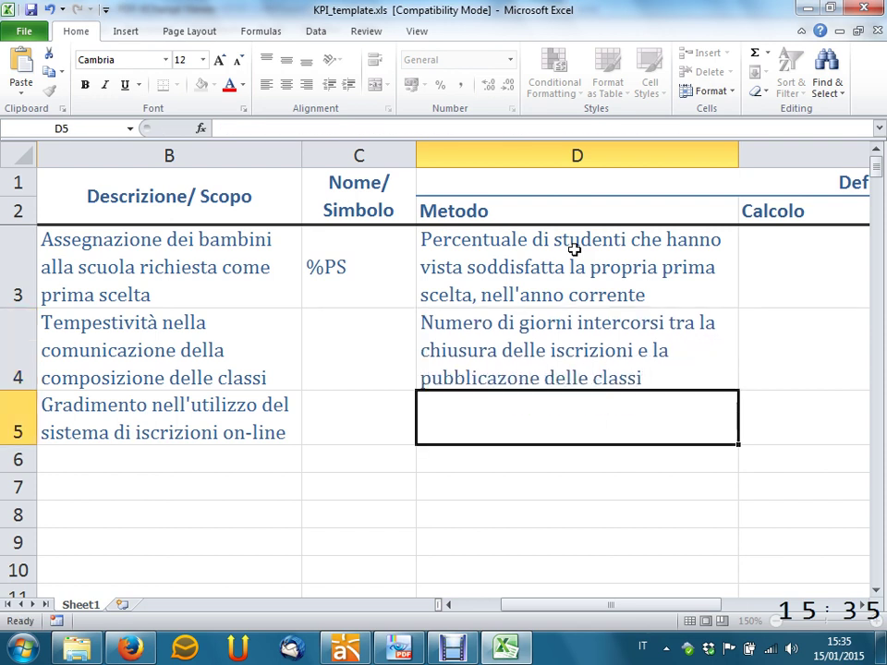
# - Correct the misspelt word in the D4 method text to "pubblicazione"
pyautogui.press('Up')
pyautogui.press('F2')
pyautogui.press('Left')
pyautogui.press('Left')
pyautogui.press('Left')
pyautogui.press('Left')
pyautogui.press('Left')
pyautogui.press('Left')
pyautogui.press('Left')
pyautogui.press('Left')
pyautogui.press('Left')
pyautogui.press('Left')
pyautogui.press('Left')
pyautogui.press('Left')
pyautogui.press('Left')
pyautogui.press('Left')
pyautogui.press('Left')
pyautogui.press('Left')
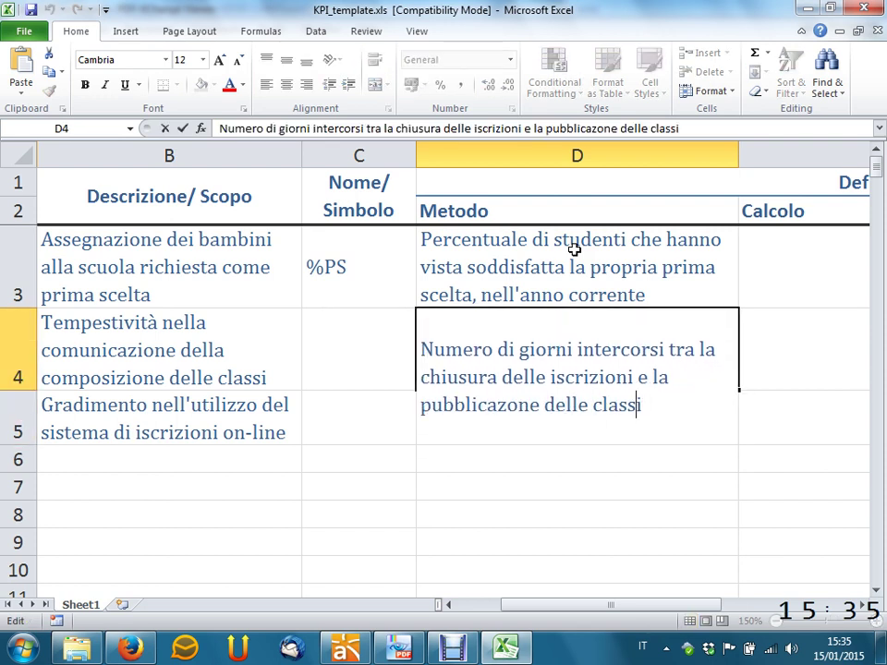
pyautogui.write('i')
pyautogui.press('Return')
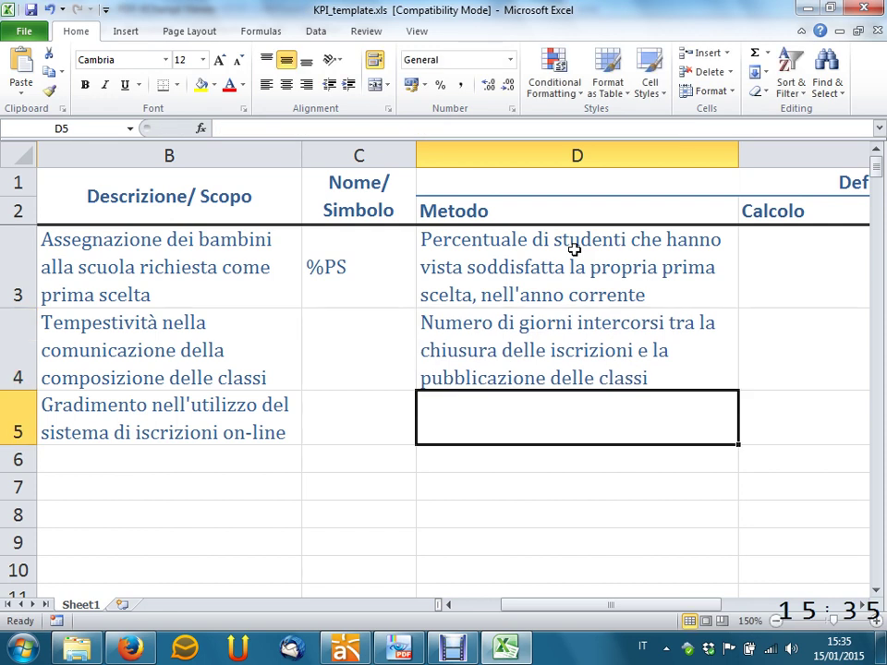
# - Reword the start of the method in D4 to "Media del numero di giorni", with a lowercase "numero"
pyautogui.press('Up')
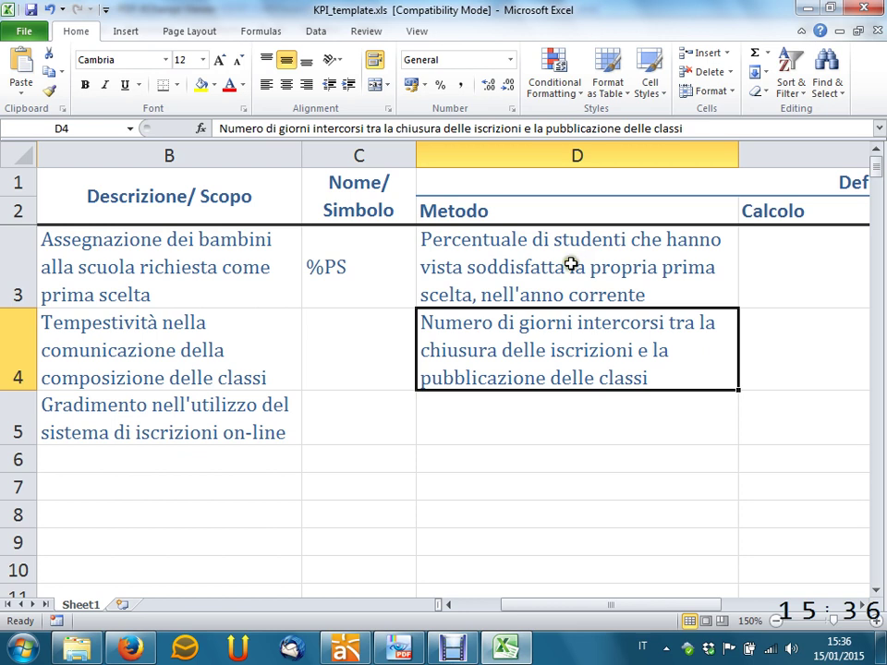
pyautogui.doubleClick(536, 317)
pyautogui.write('Media del')
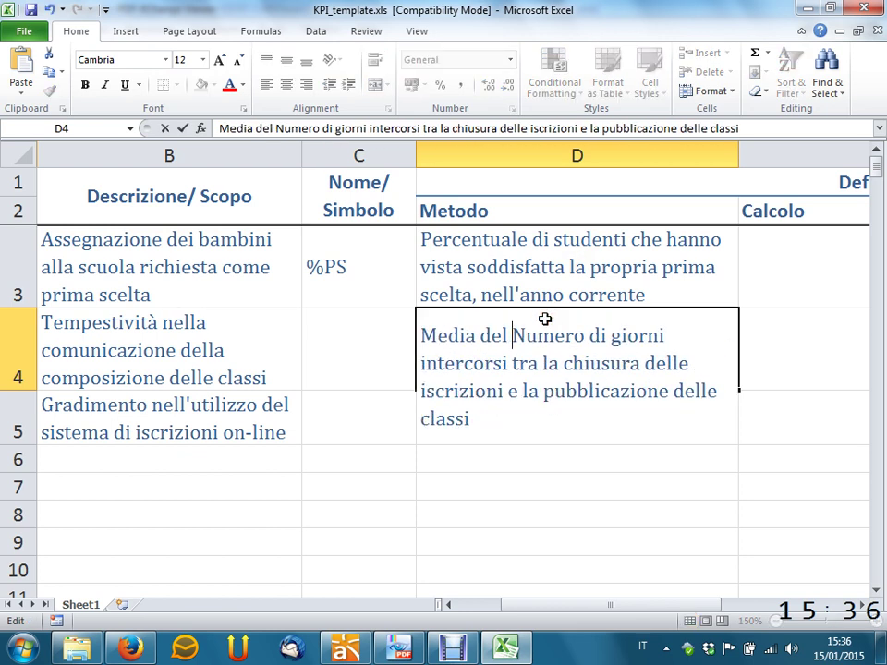
pyautogui.press('Delete')
pyautogui.write('n')
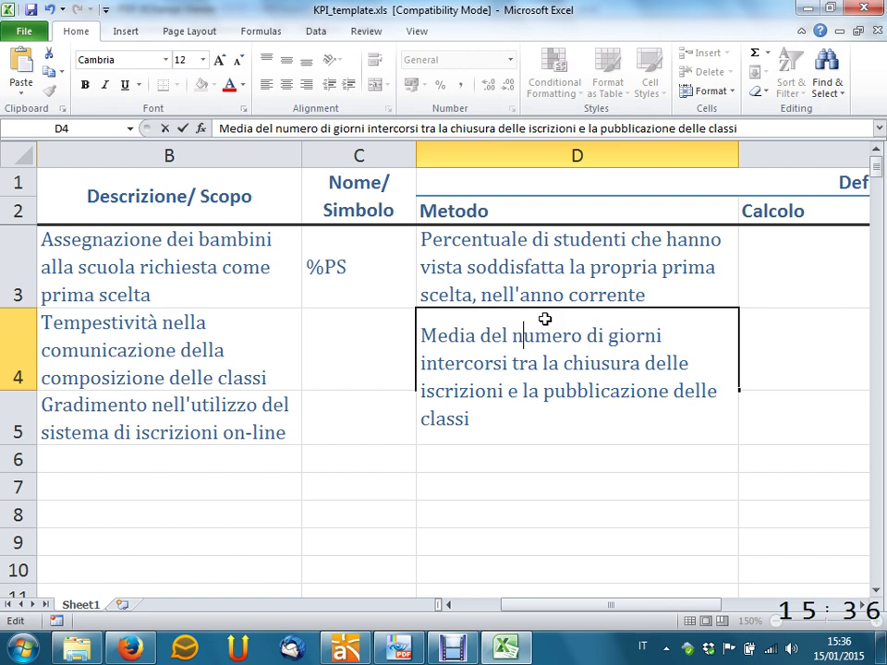
pyautogui.press('Return')
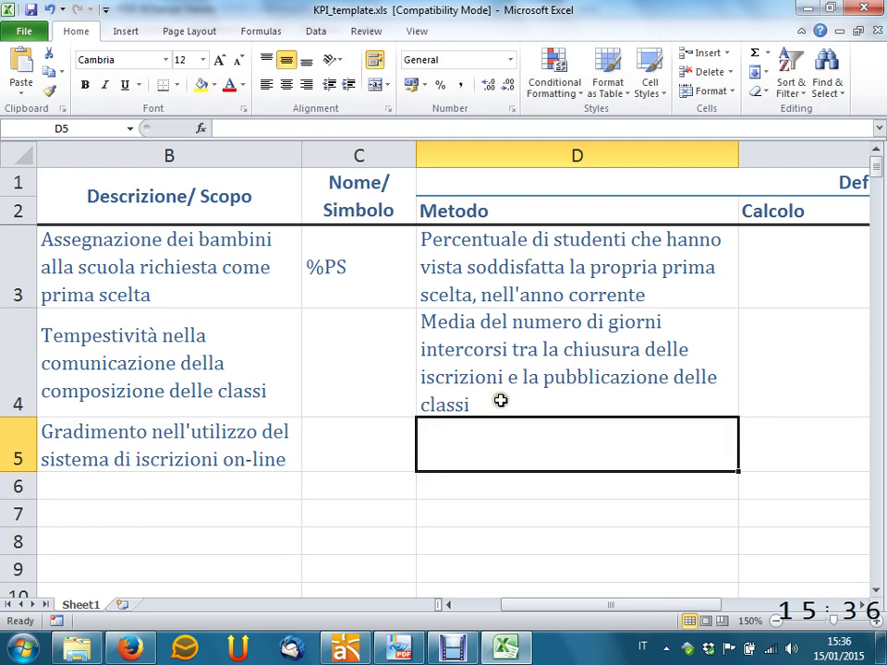
# - Enter the symbol "SPEED" for the class composition communication indicator in C4
pyautogui.click(478, 324)
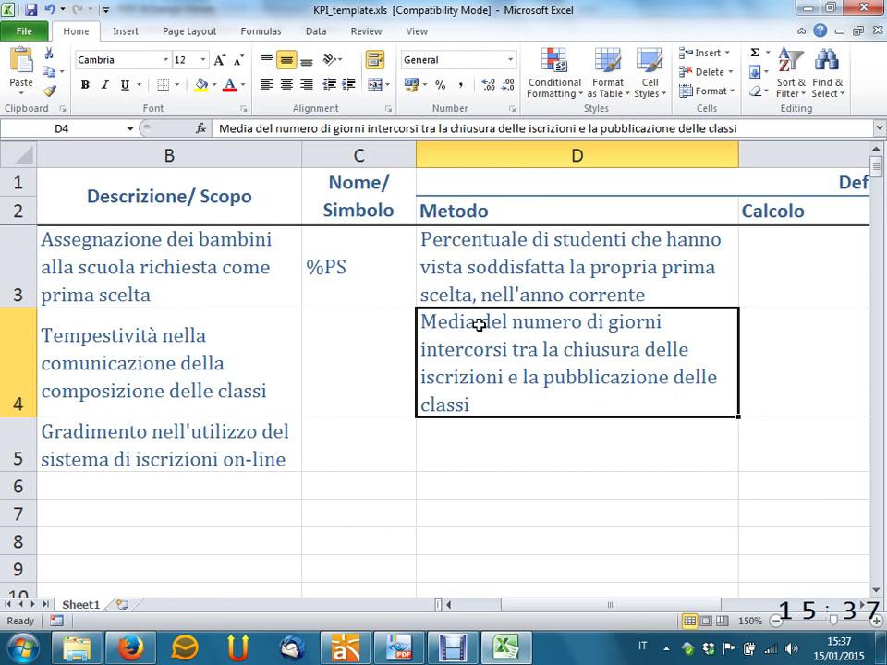
pyautogui.click(372, 343)
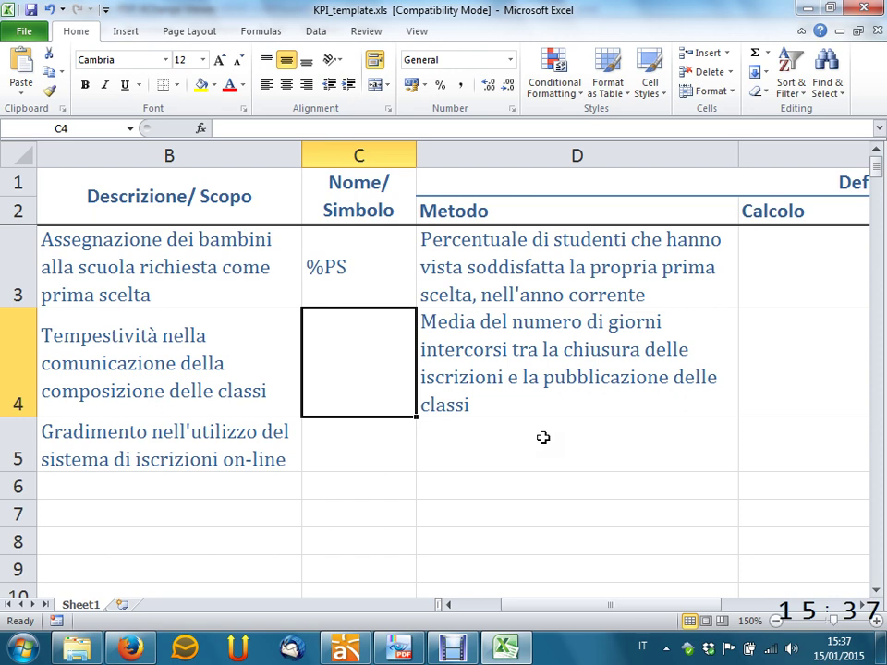
pyautogui.write('SPEED')
pyautogui.press('Return')
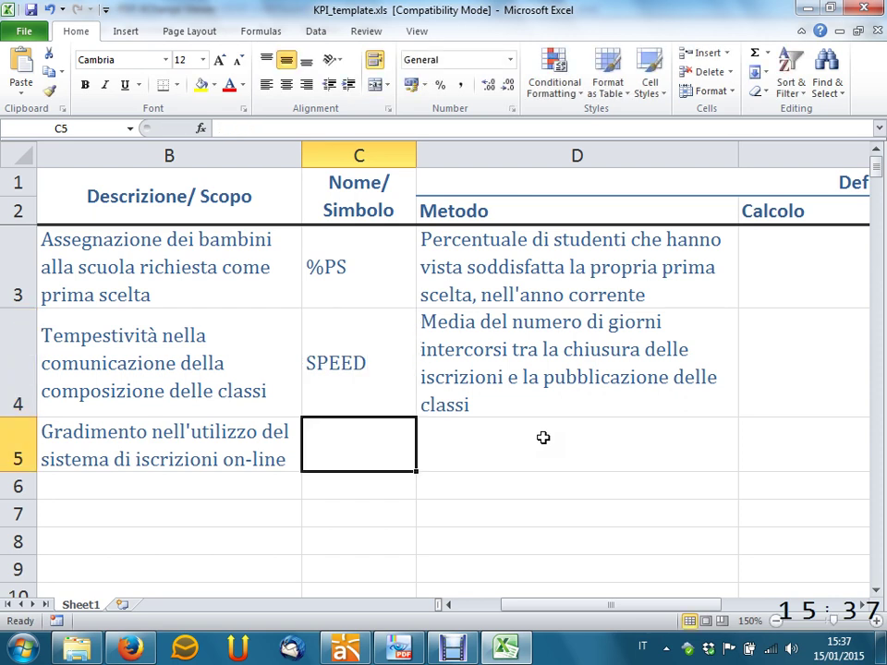
pyautogui.click(673, 374)
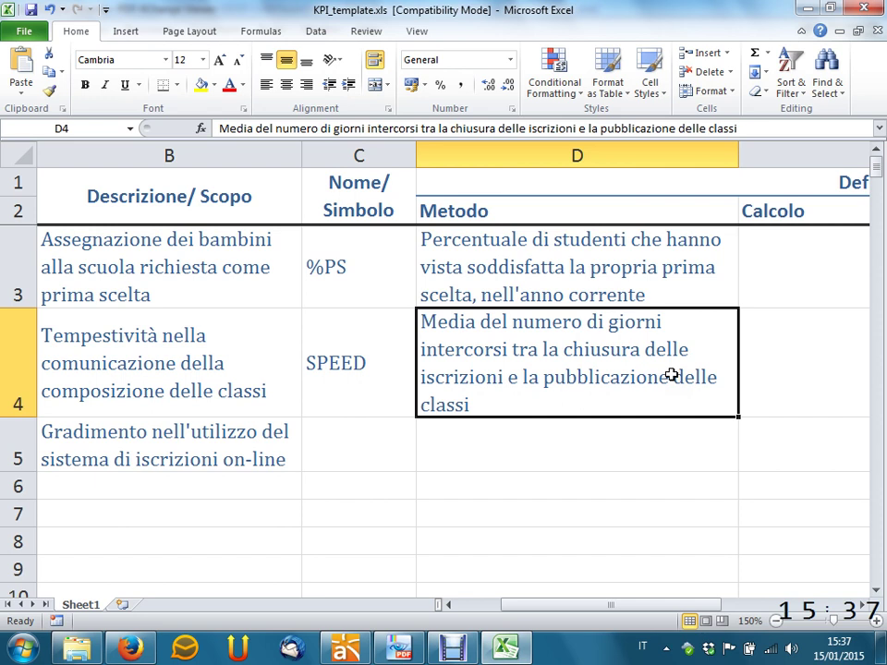
# - Review the list of required deliverables, including the three KPIs, in the simulazione_esame PDF
pyautogui.press('Down')
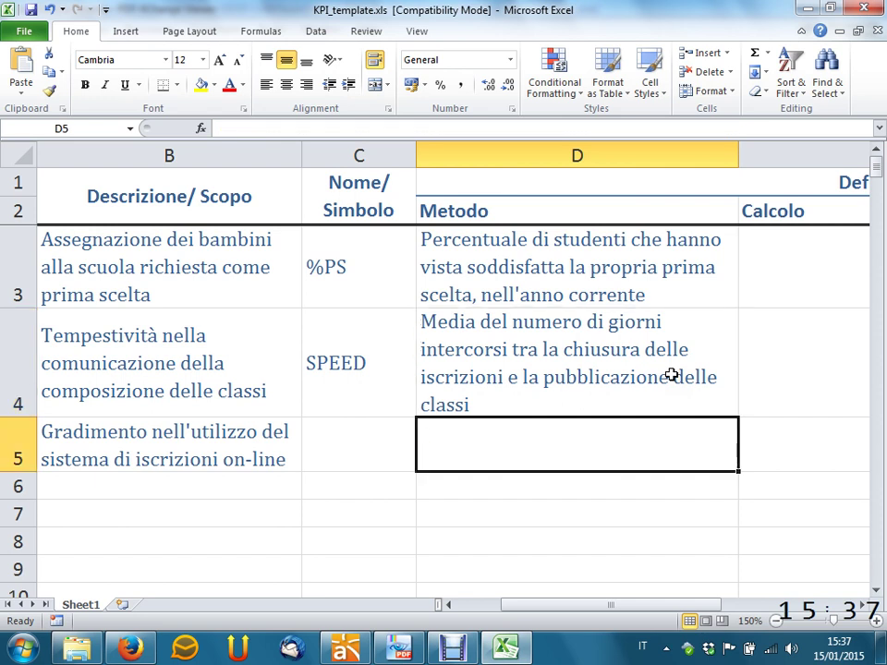
pyautogui.press('Left')
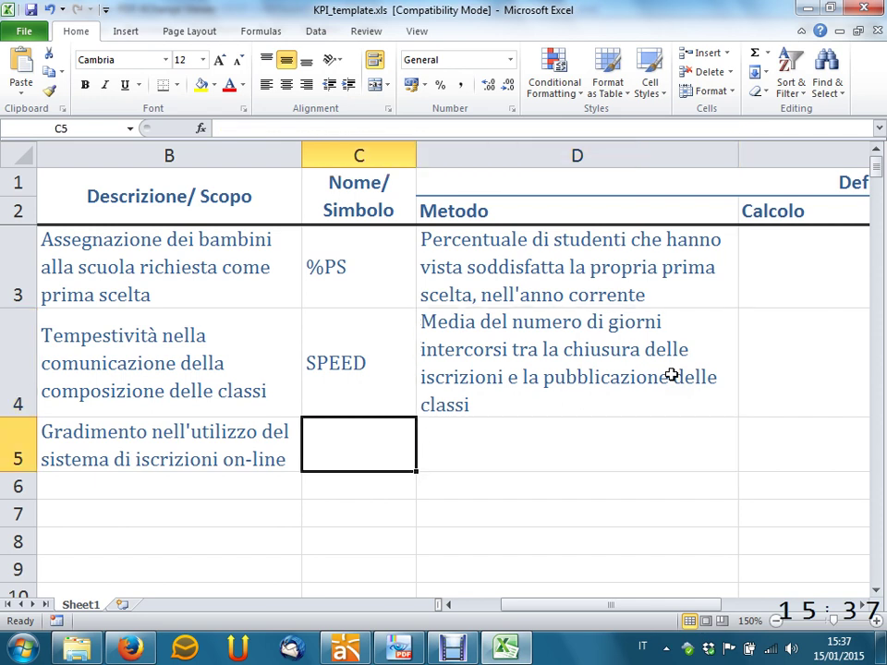
pyautogui.press('Right')
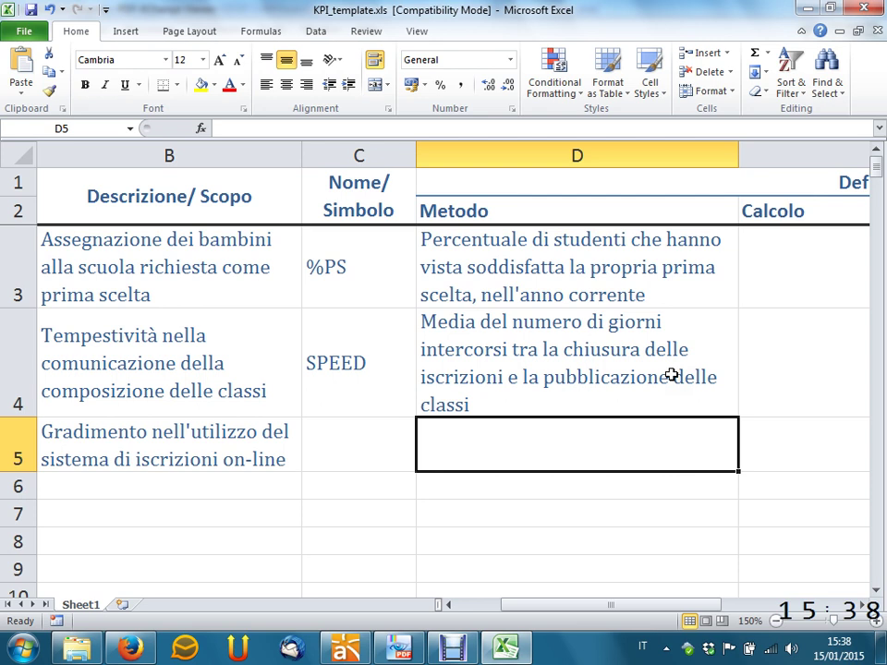
pyautogui.click(398, 648)
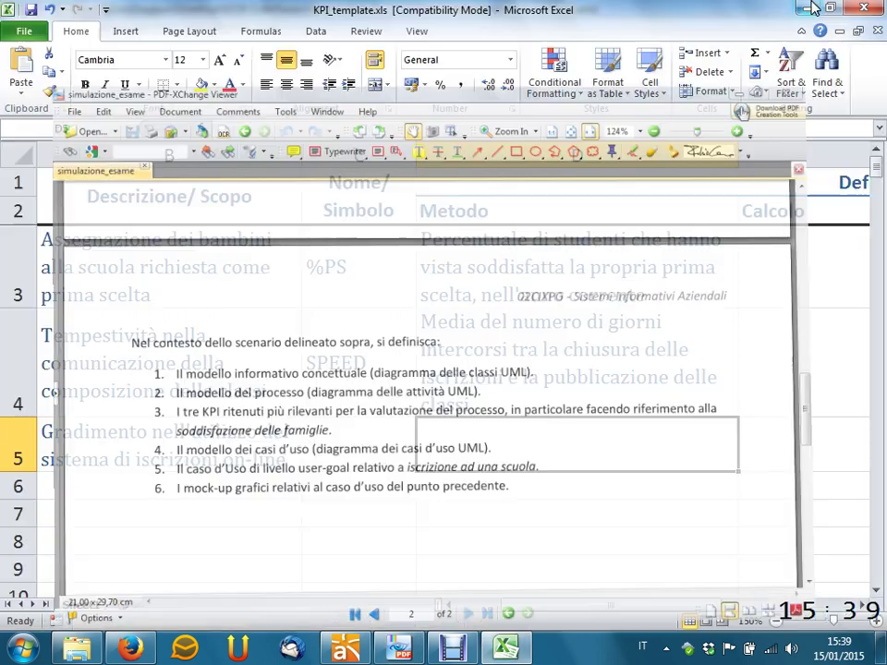
# - Switch to Astah and examine the Iscrizione activity diagram from the "altri figli" decision to "Il genitore visualizza le classi assegnate"
pyautogui.hotkey('alt', 'Tab')
pyautogui.hotkey('alt', 'Tab')
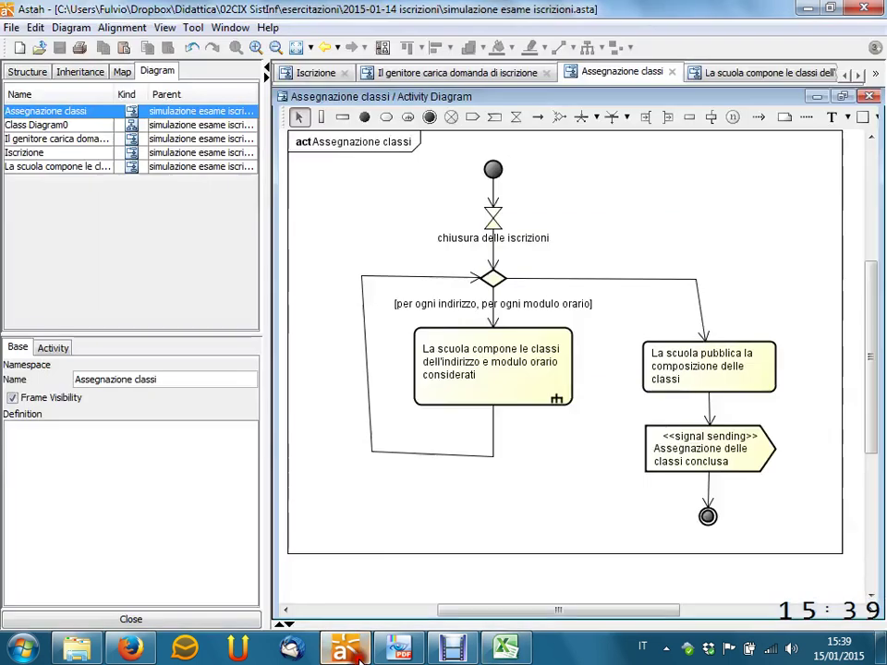
pyautogui.click(312, 72)
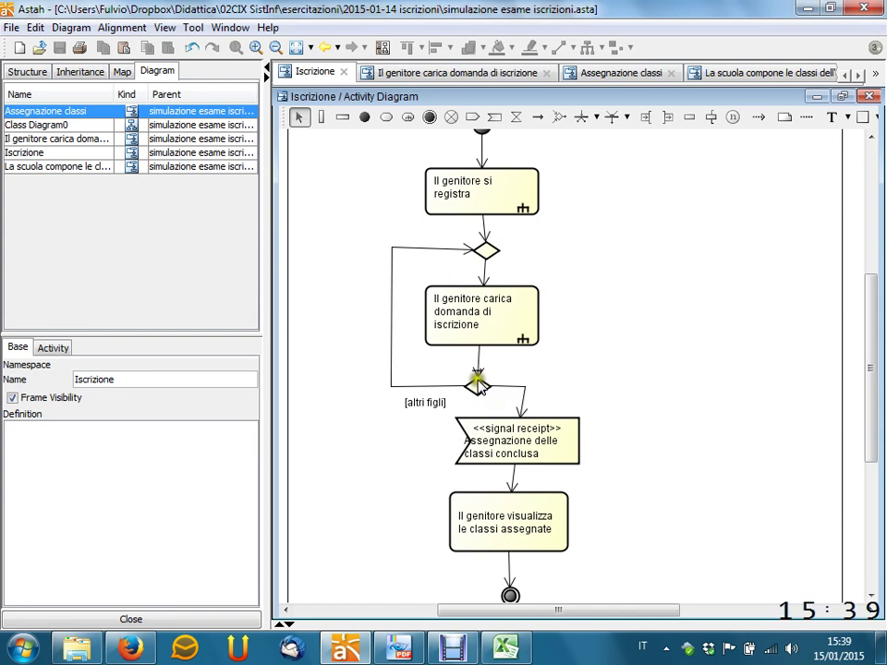
pyautogui.click(523, 389)
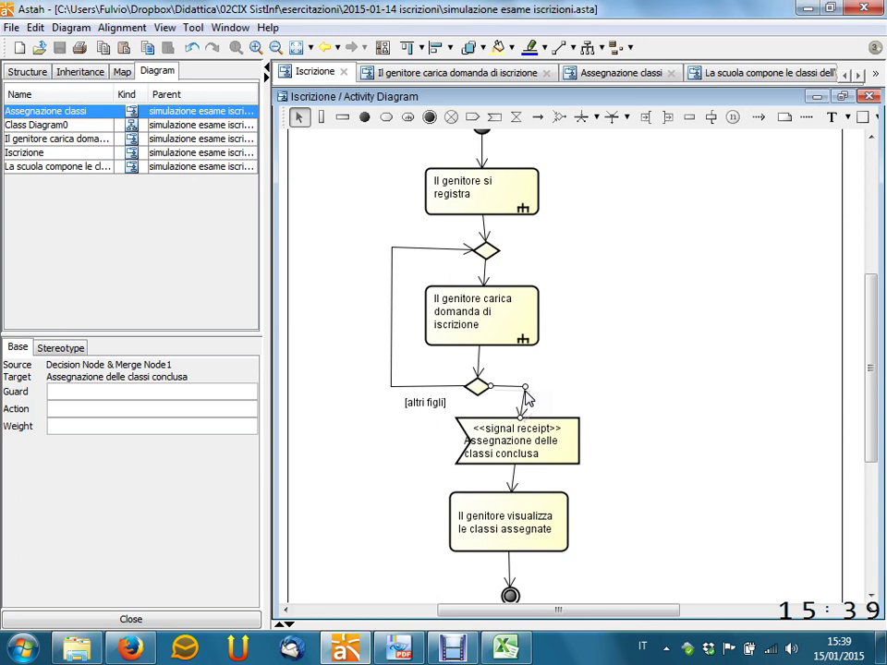
pyautogui.click(511, 555)
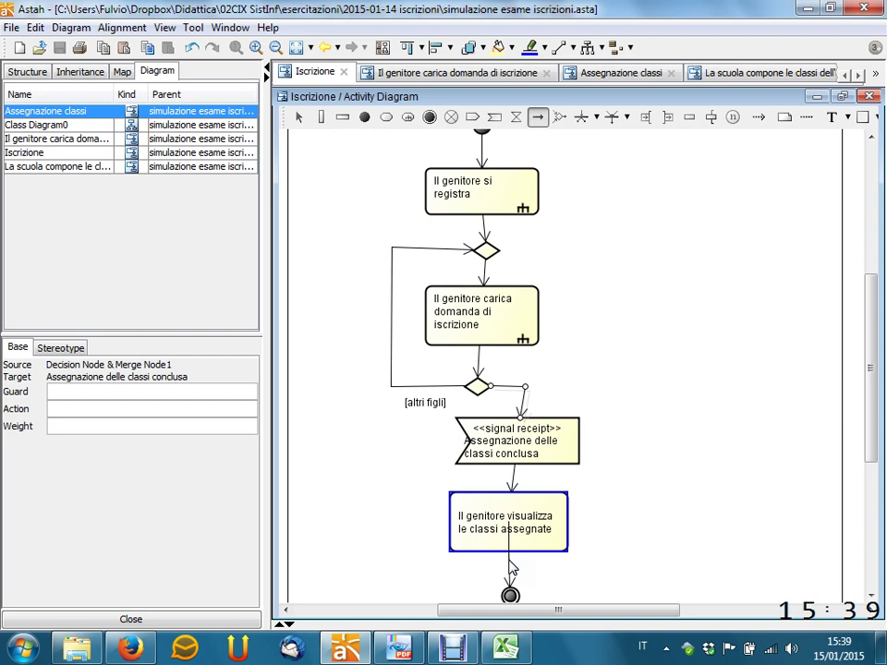
pyautogui.press('Escape')
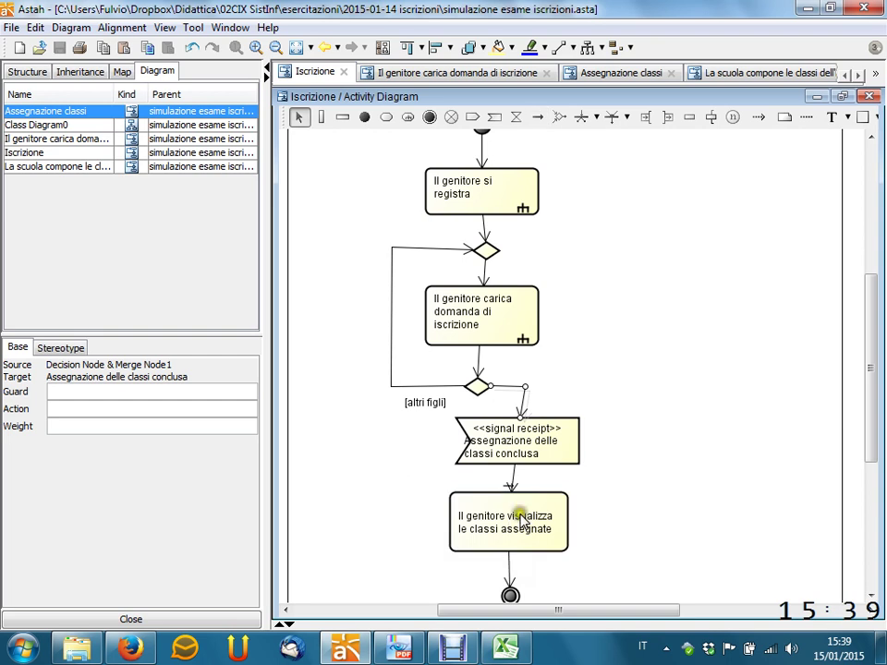
pyautogui.click(513, 515)
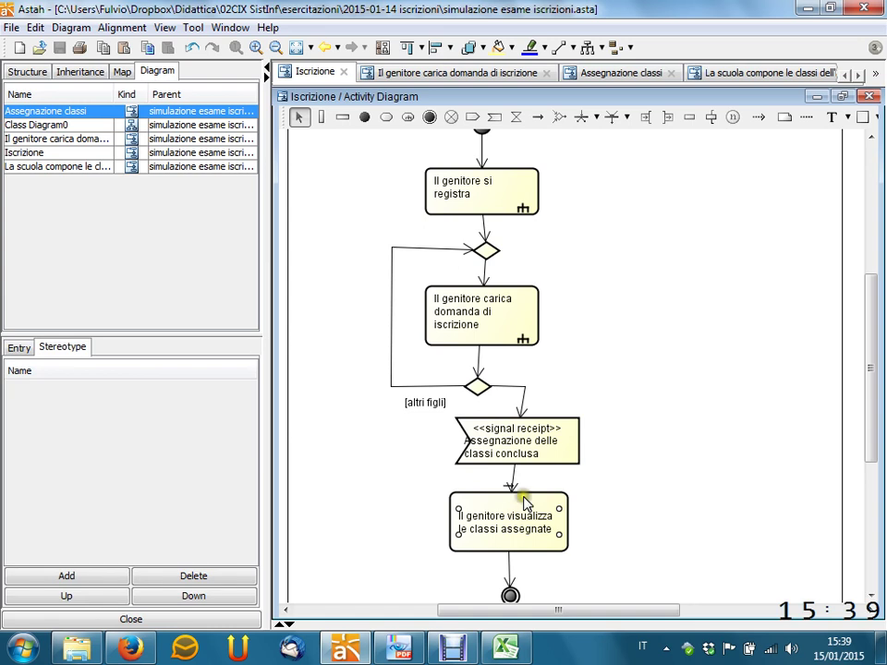
pyautogui.click(524, 516)
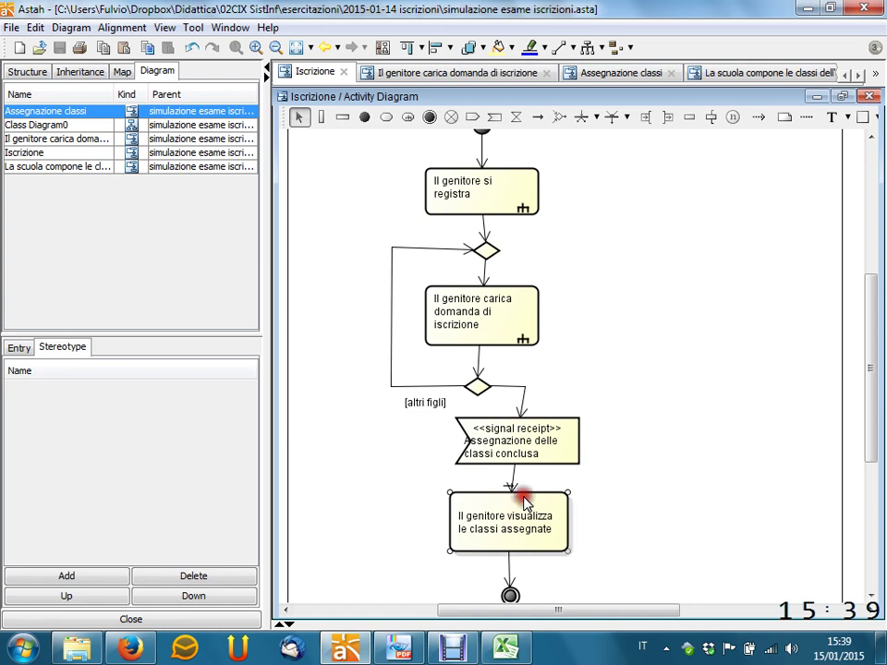
pyautogui.click(643, 516)
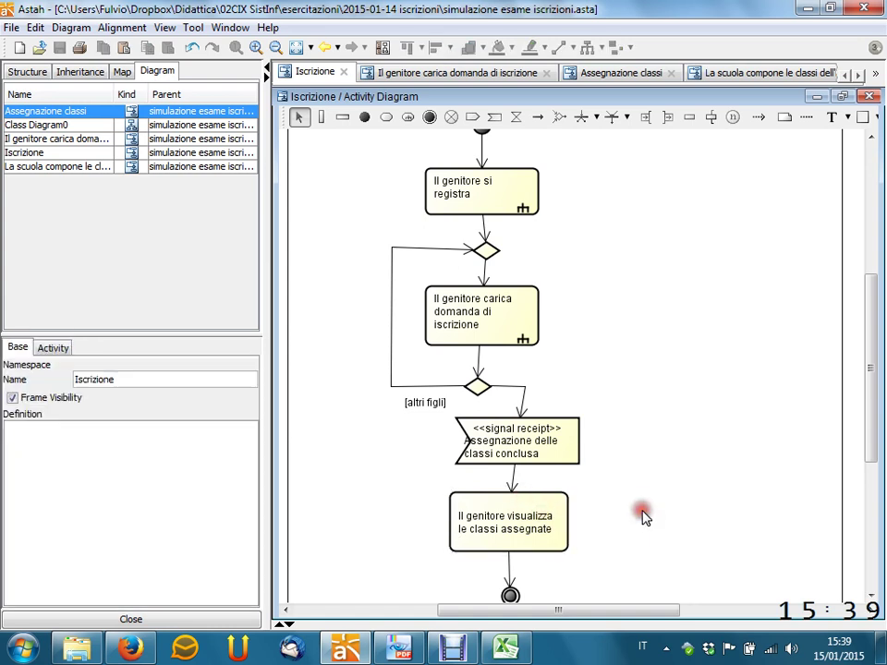
pyautogui.click(549, 511)
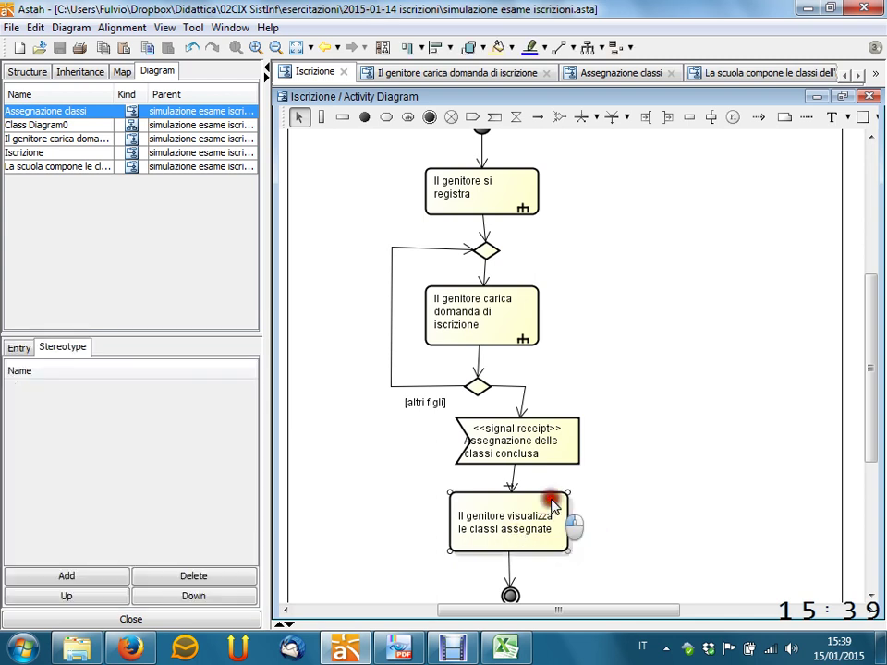
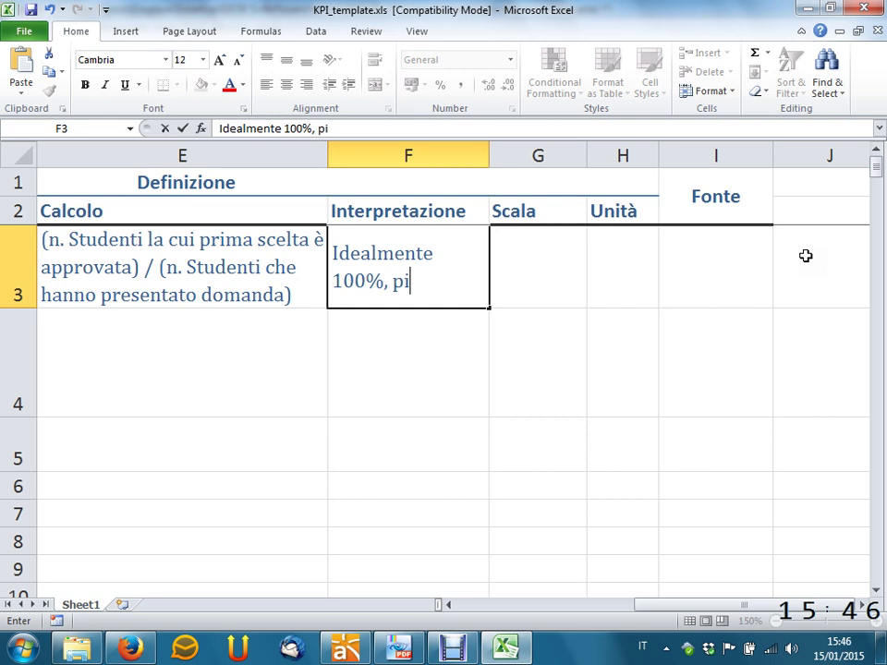
# - Complete the interpretation in F3 so it reads "Idealmente 100%, più è alto, meglio è"
pyautogui.write('è alt')
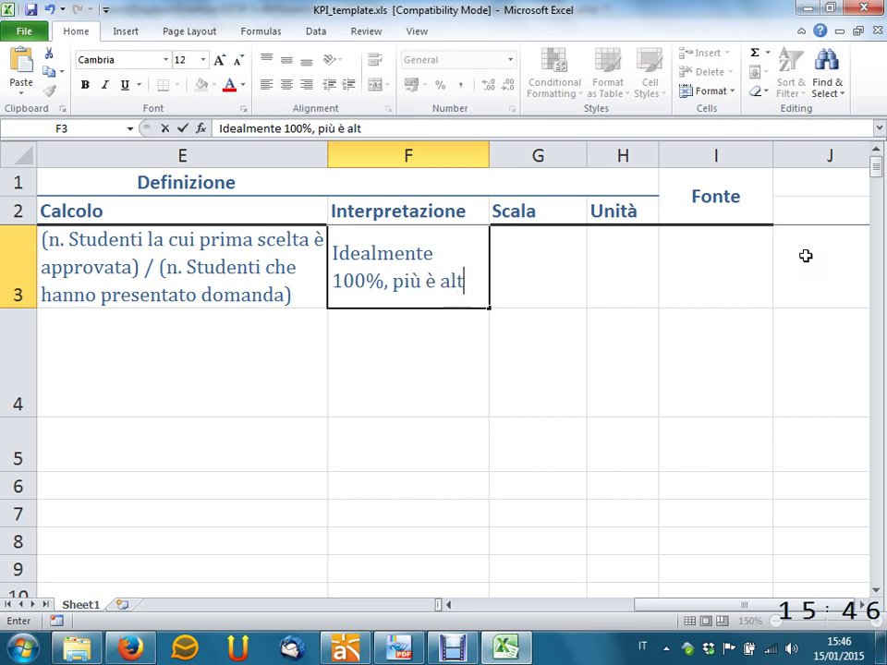
pyautogui.write('o, meglio è')
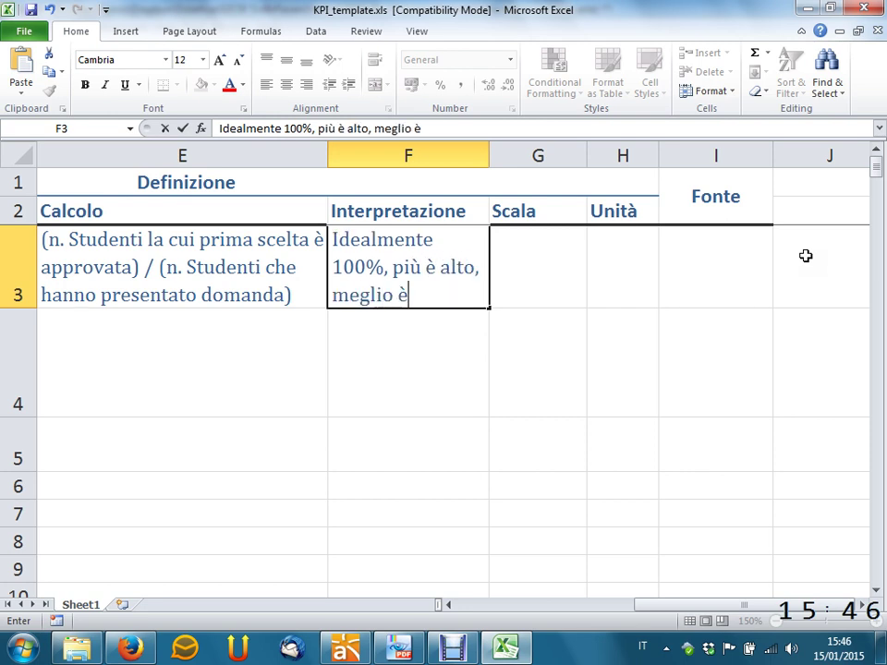
pyautogui.press('Tab')
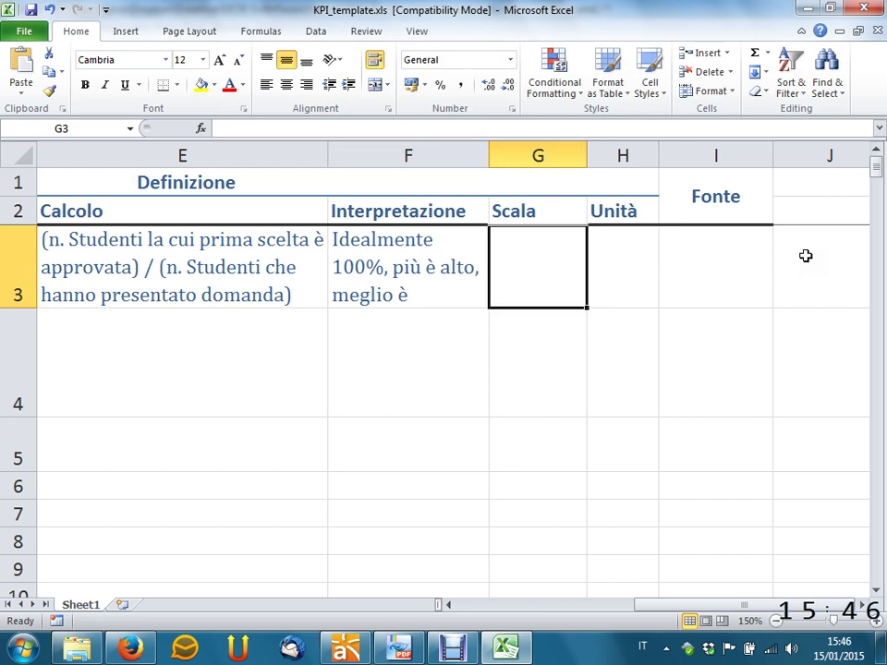
# - Enter "Ratio" as the scale of the %PS indicator in G3
pyautogui.write('%')
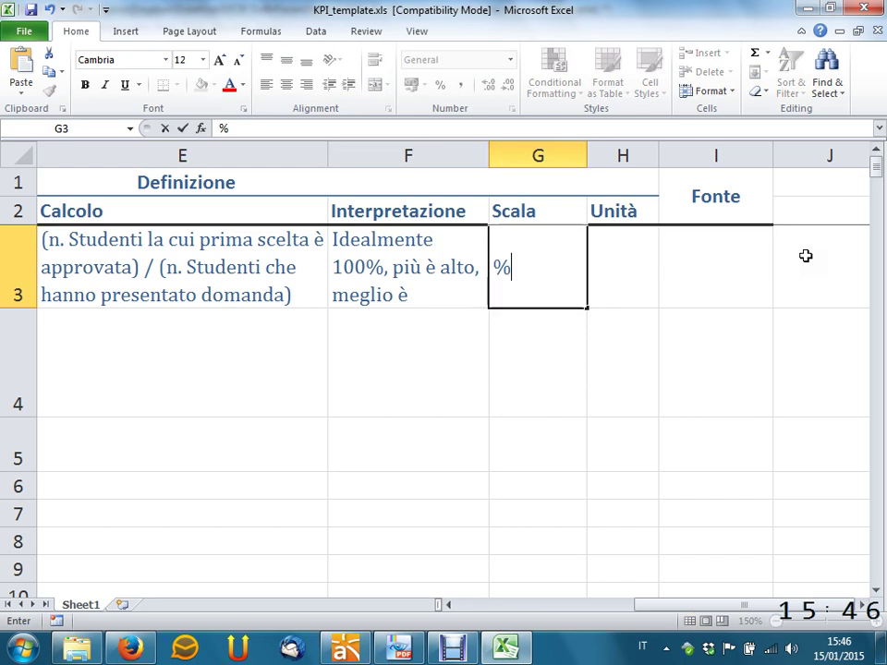
pyautogui.press('BackSpace')
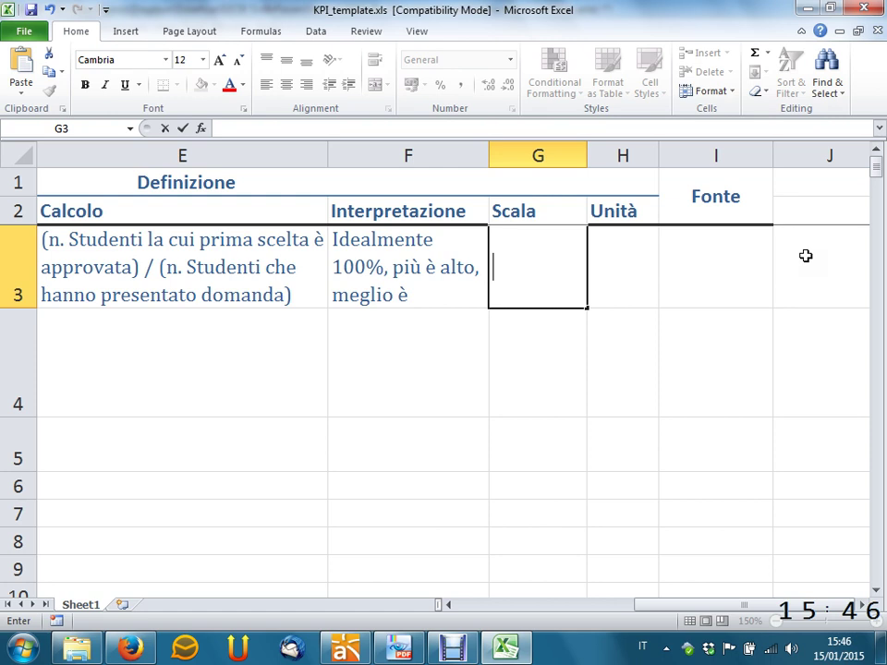
pyautogui.write('Ratio')
pyautogui.press('Return')
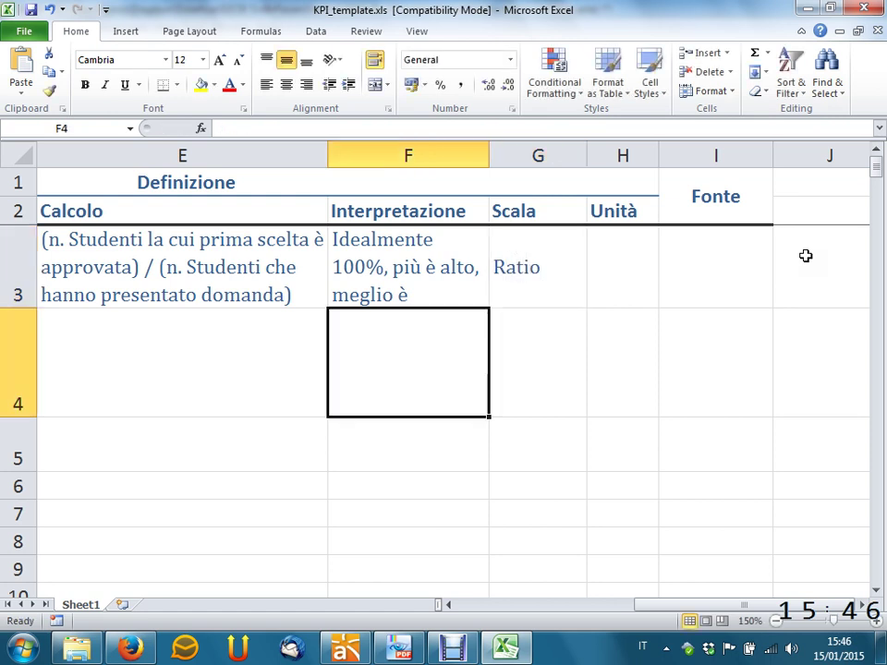
# - Enter "%" as the unit of the %PS indicator in H3
pyautogui.press('Up')
pyautogui.press('Right')
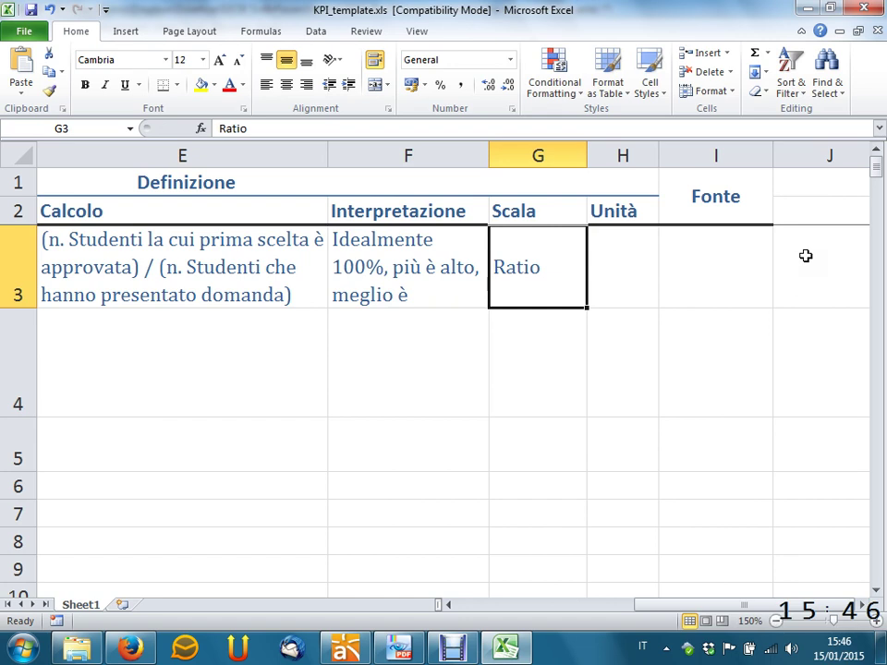
pyautogui.press('Left')
pyautogui.press('Left')
pyautogui.press('Left')
pyautogui.press('Left')
pyautogui.press('Right')
pyautogui.press('Right')
pyautogui.press('Right')
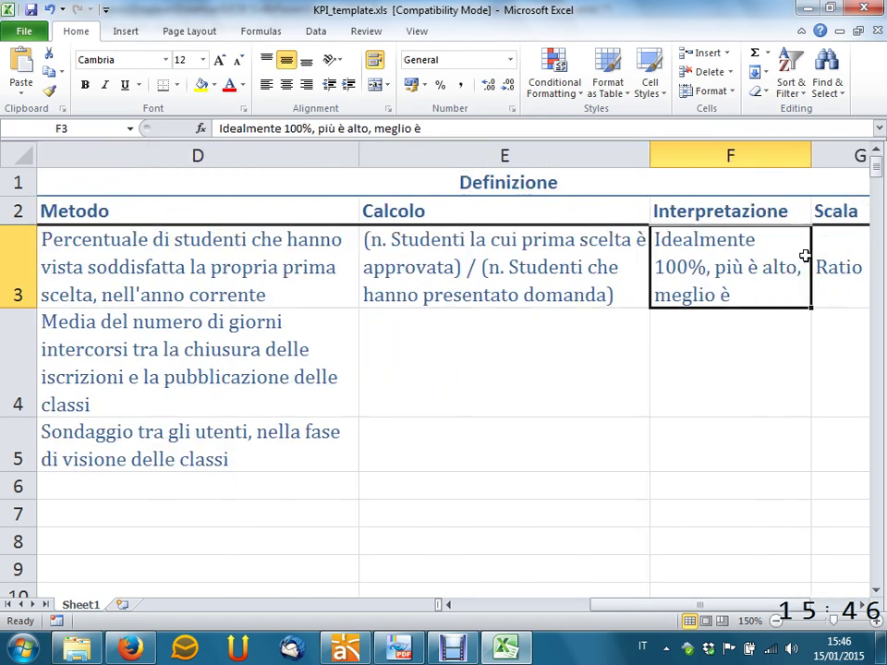
pyautogui.press('Right')
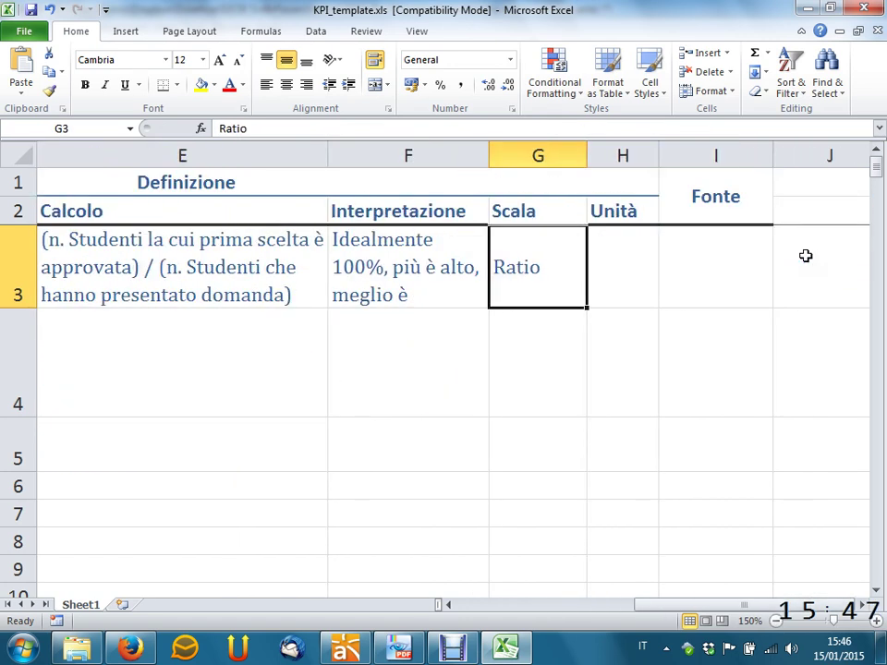
pyautogui.press('Right')
pyautogui.write('%')
pyautogui.press('Right')
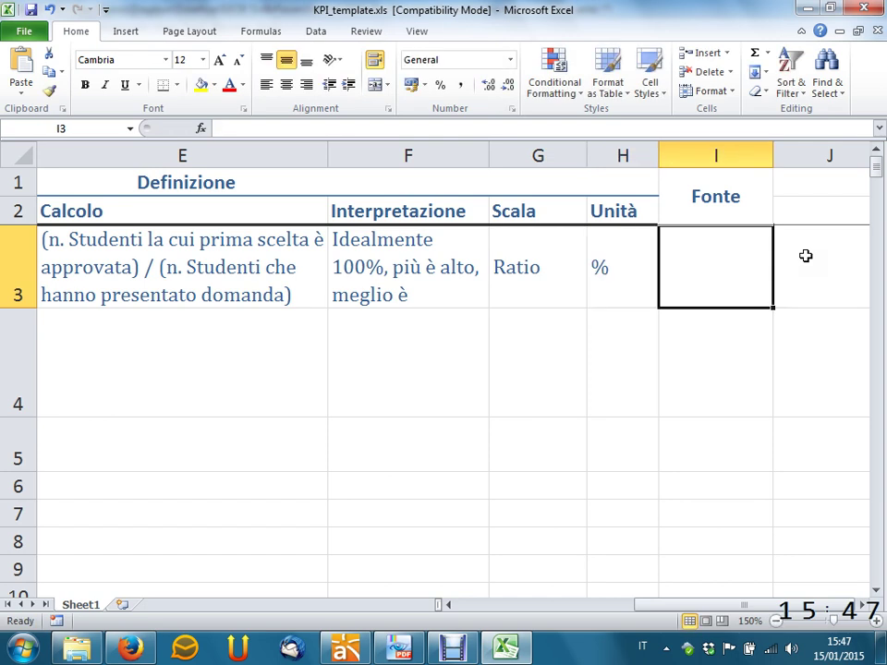
# - Enter "Modello concettuale" as the source of the %PS indicator in I3
pyautogui.write('Modello ')
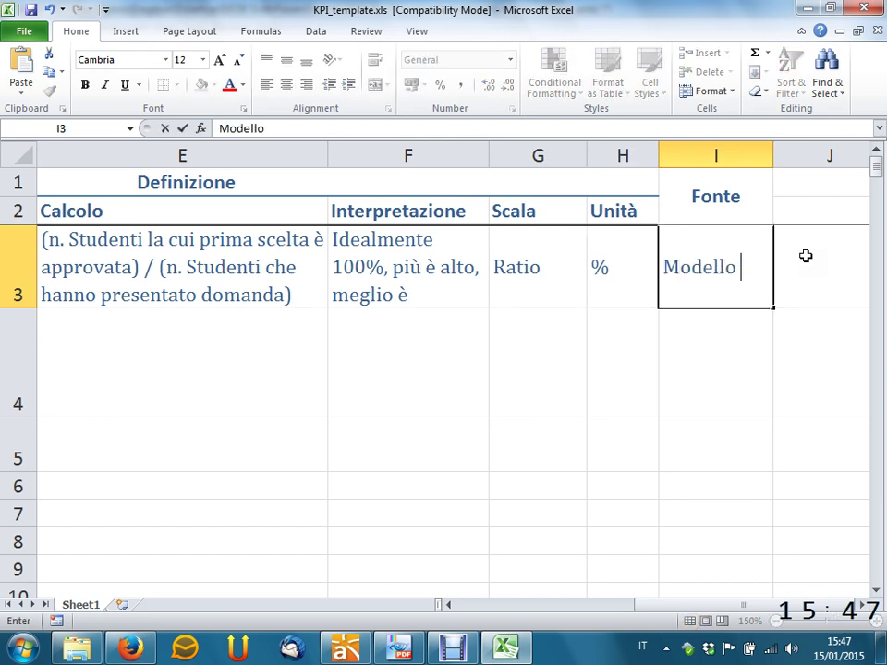
pyautogui.write('conte')
pyautogui.press('BackSpace')
pyautogui.write('cettua')
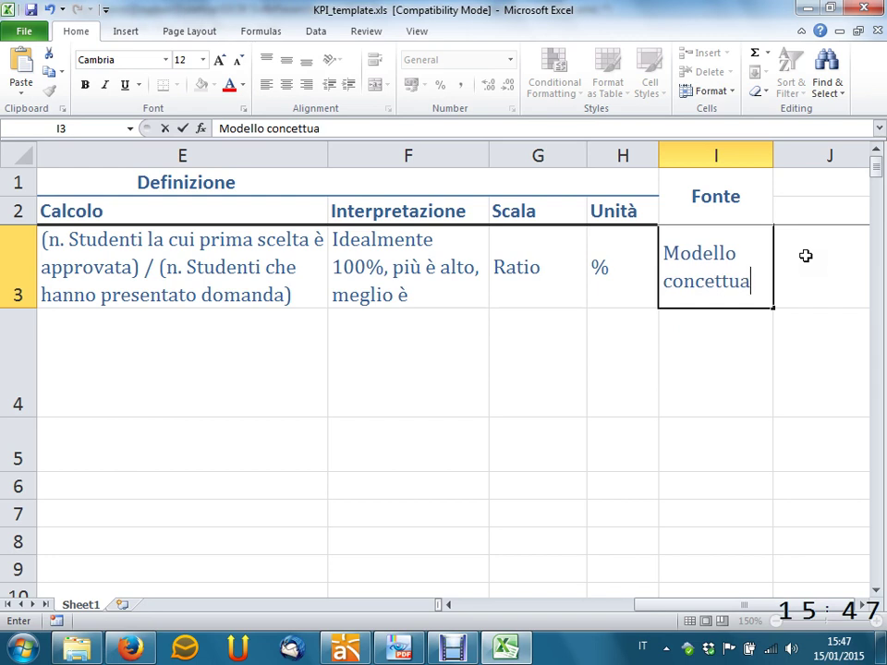
pyautogui.write('le')
pyautogui.press('Return')
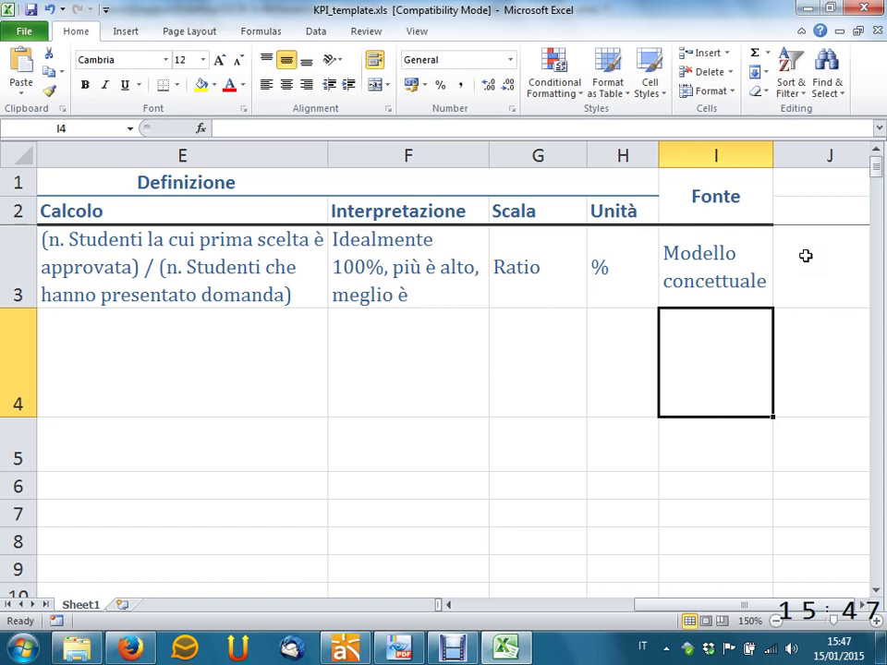
# - Review the SPEED indicator's description, symbol and method in row 4, ending at its calculation cell E4
pyautogui.press('Left')
pyautogui.press('Left')
pyautogui.press('Left')
pyautogui.press('Left')
pyautogui.press('Left')
pyautogui.press('Left')
pyautogui.press('Left')
pyautogui.press('Right')
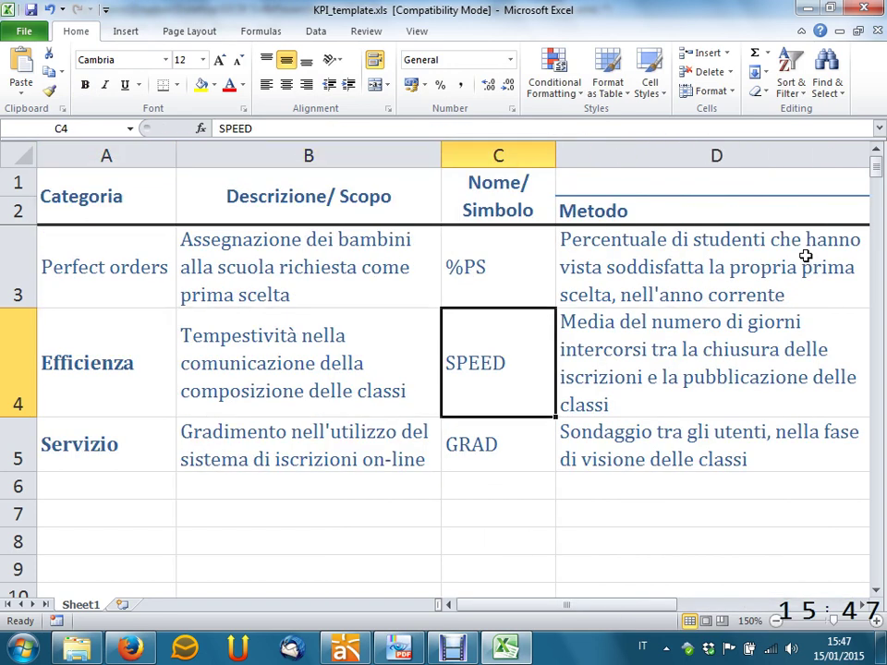
pyautogui.press('Right')
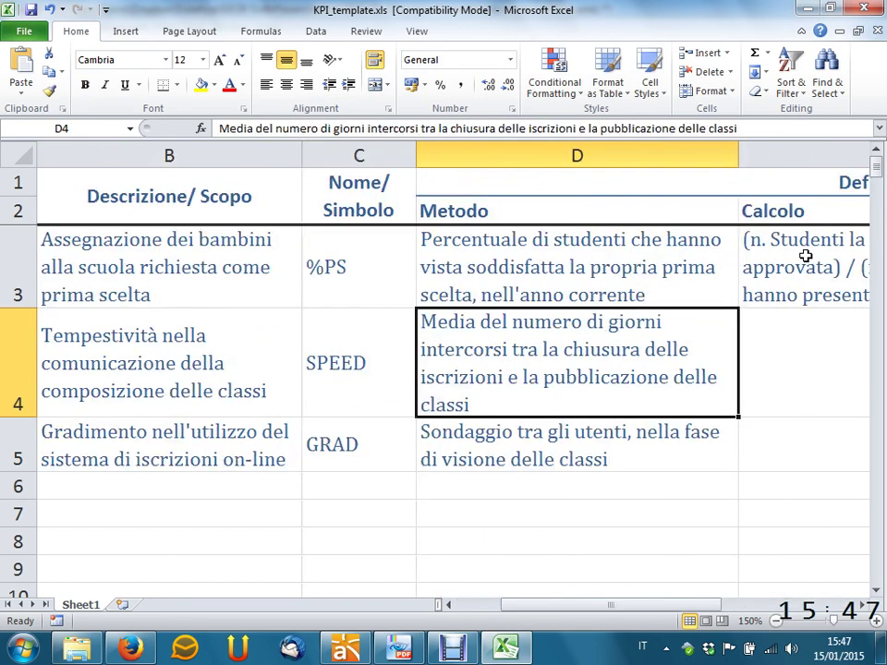
pyautogui.press('Right')
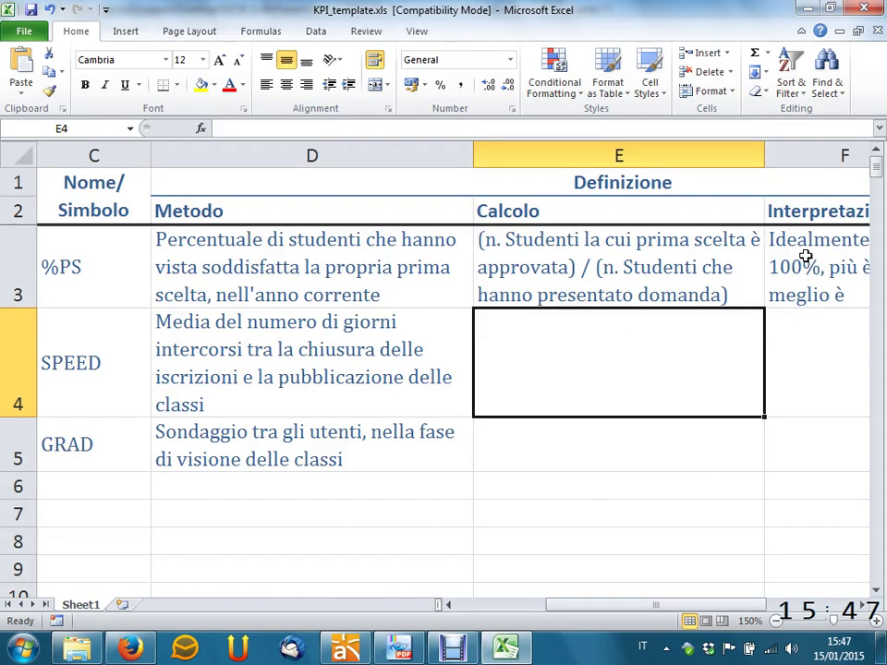
# - Switch to Astah and examine the Assegnazione classi activity diagram from "chiusura delle iscrizioni" to the "Assegnazione delle classi conclusa" signal
pyautogui.click(345, 647)
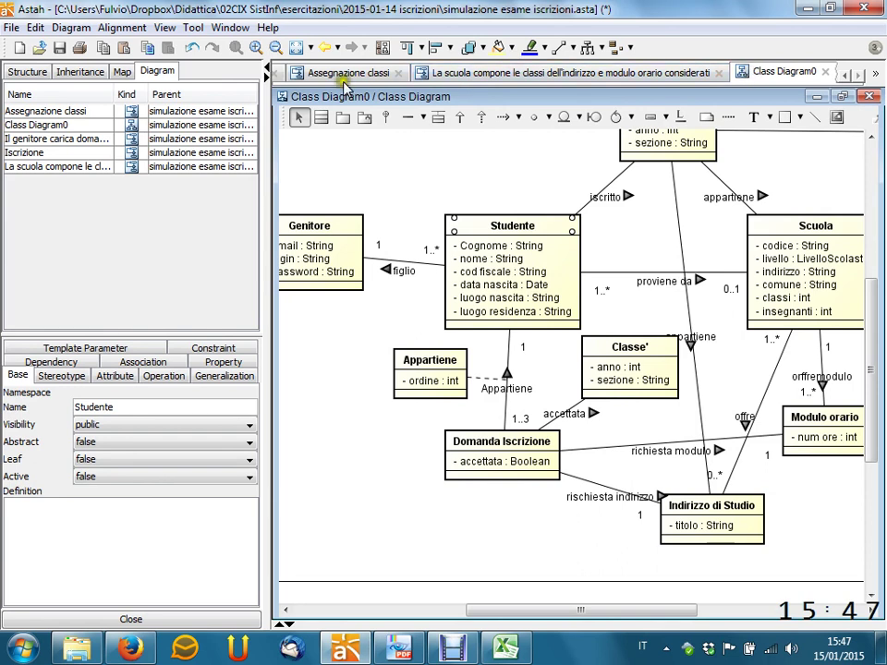
pyautogui.doubleClick(48, 111)
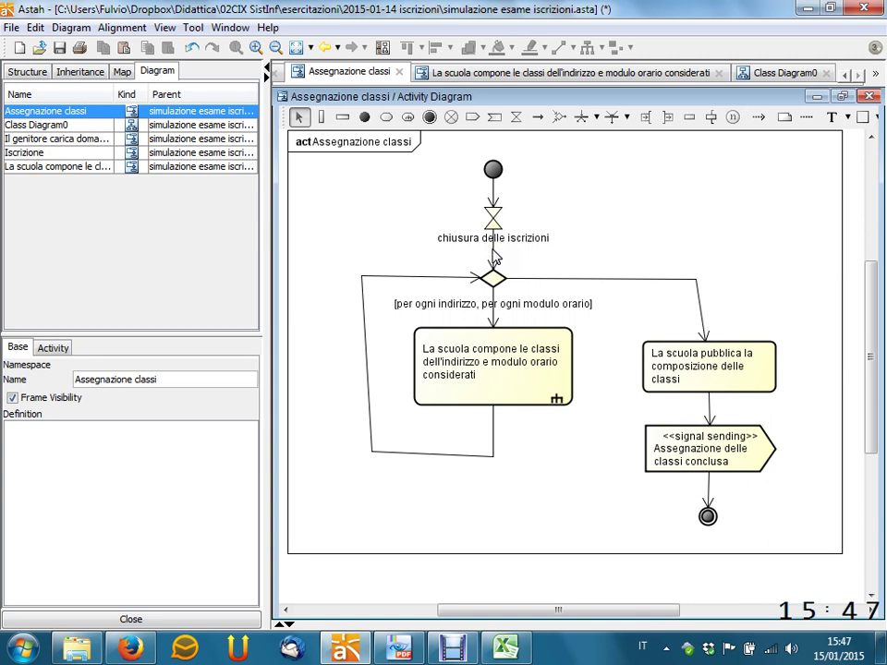
pyautogui.click(493, 218)
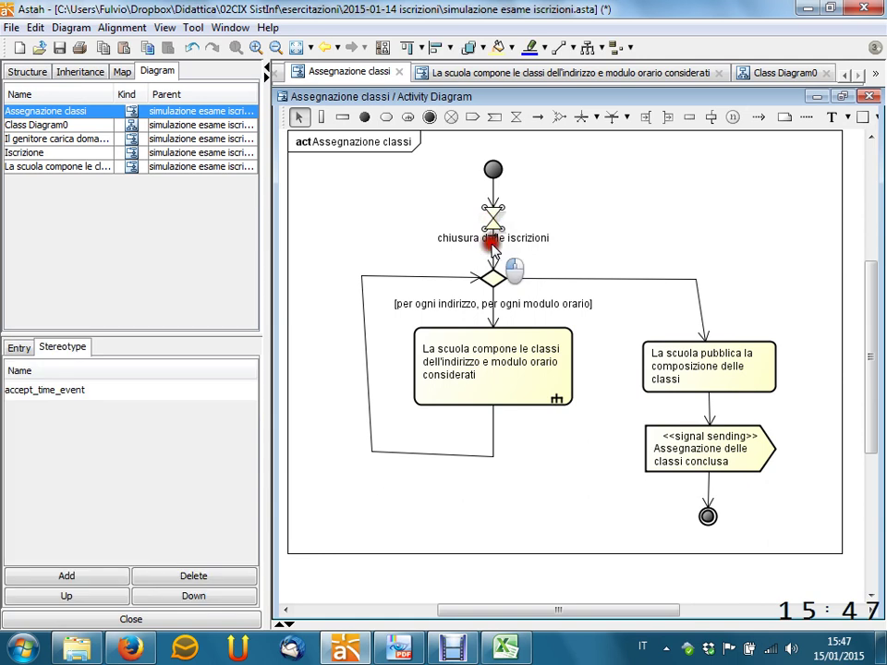
pyautogui.click(492, 243)
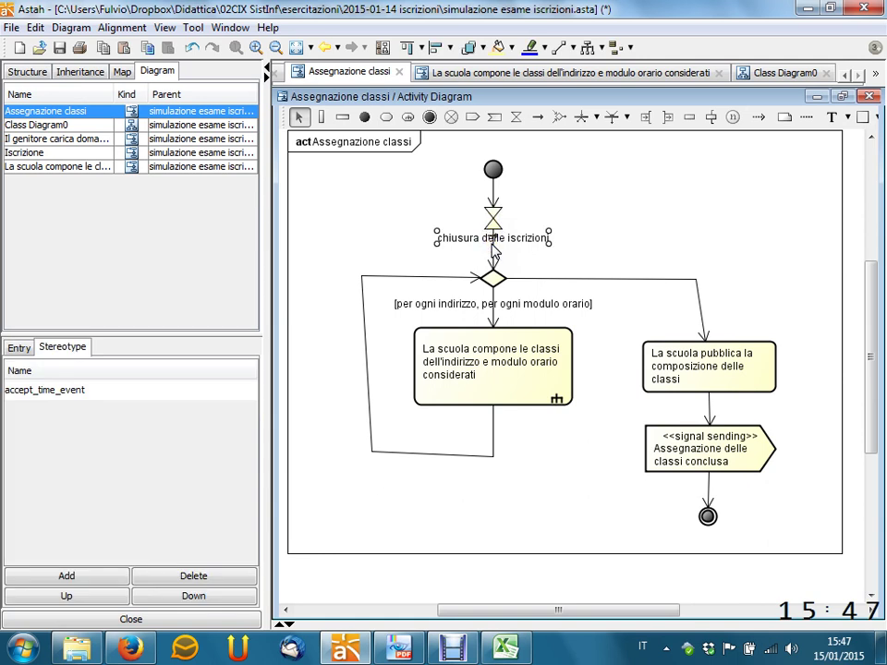
pyautogui.click(711, 456)
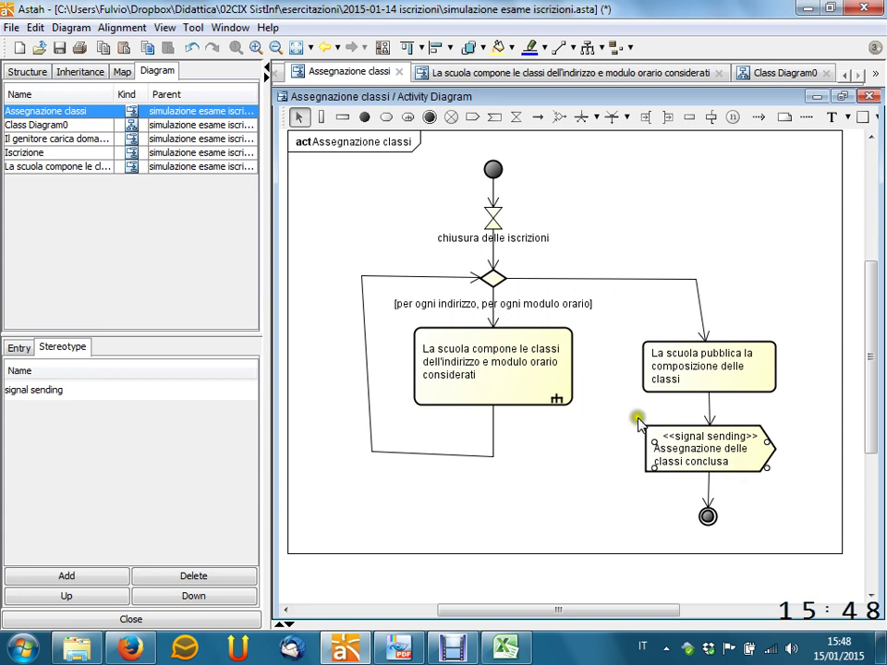
# - Examine the Iscrizione activity diagram from the parent's registration to the satisfaction evaluation, and return to the Assegnazione classi diagram
pyautogui.click(37, 155)
pyautogui.click(37, 157)
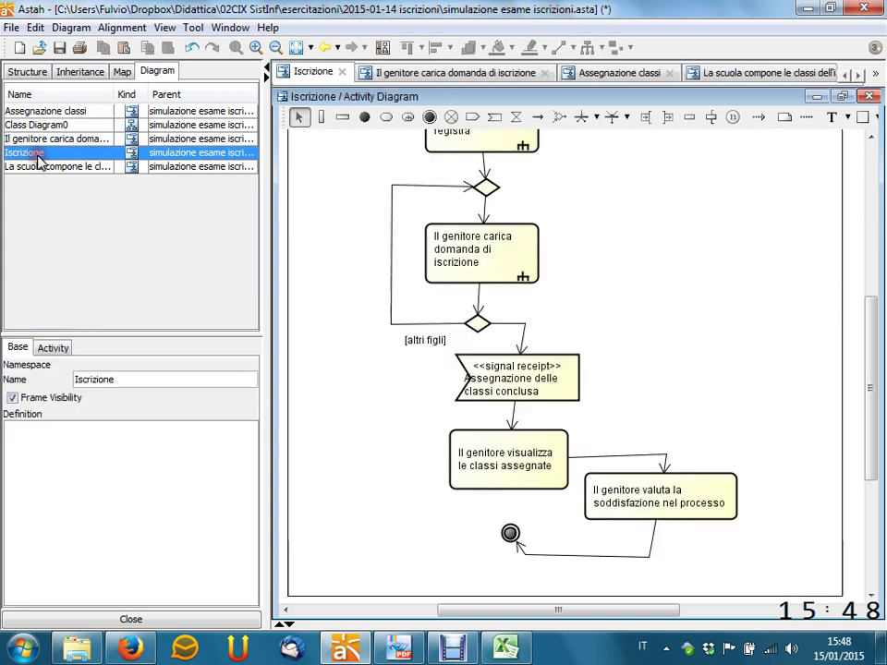
pyautogui.scroll(3, 664, 287)
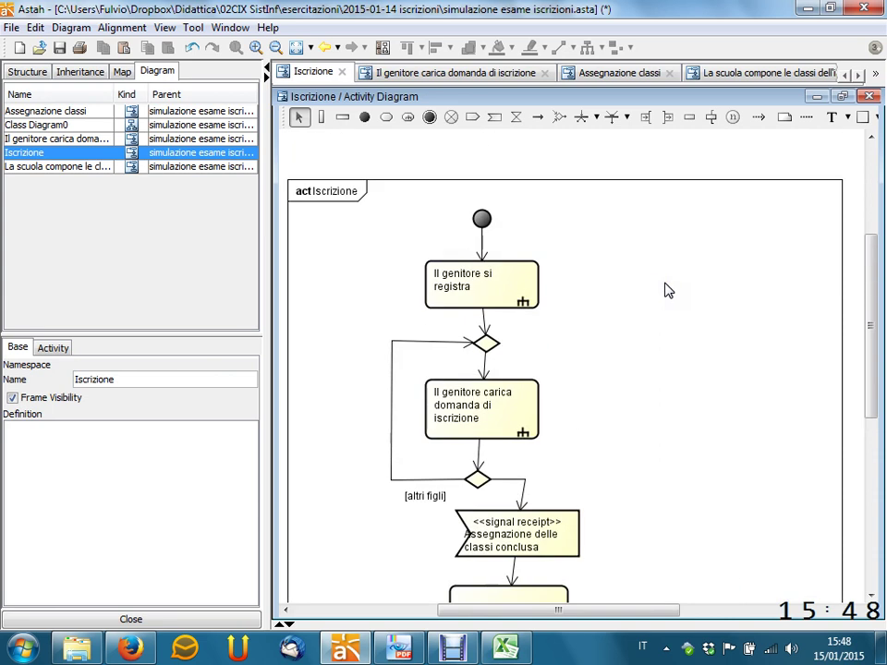
pyautogui.scroll(-3, 667, 289)
pyautogui.scroll(-2, 667, 289)
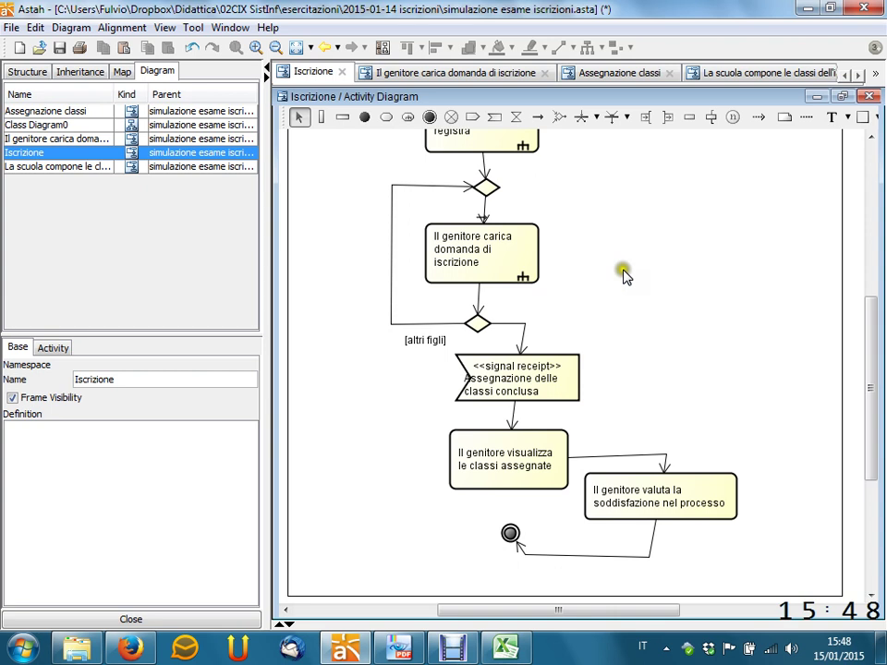
pyautogui.click(453, 239)
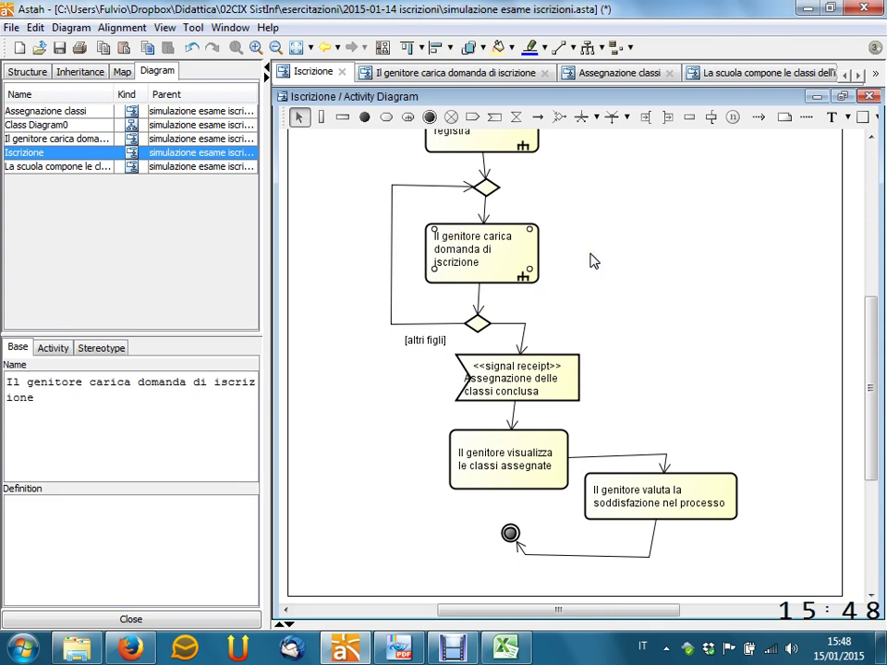
pyautogui.click(517, 324)
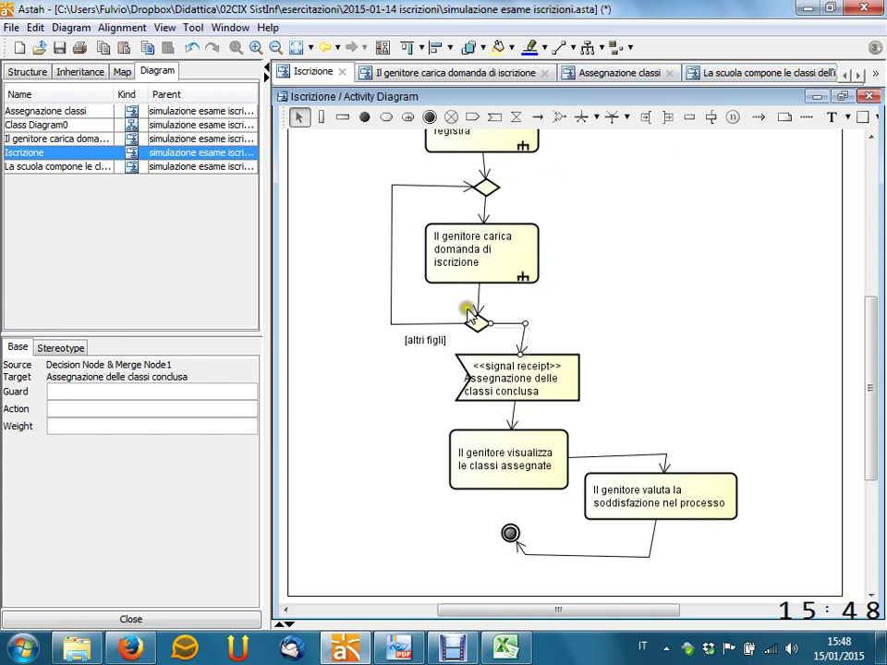
pyautogui.click(634, 82)
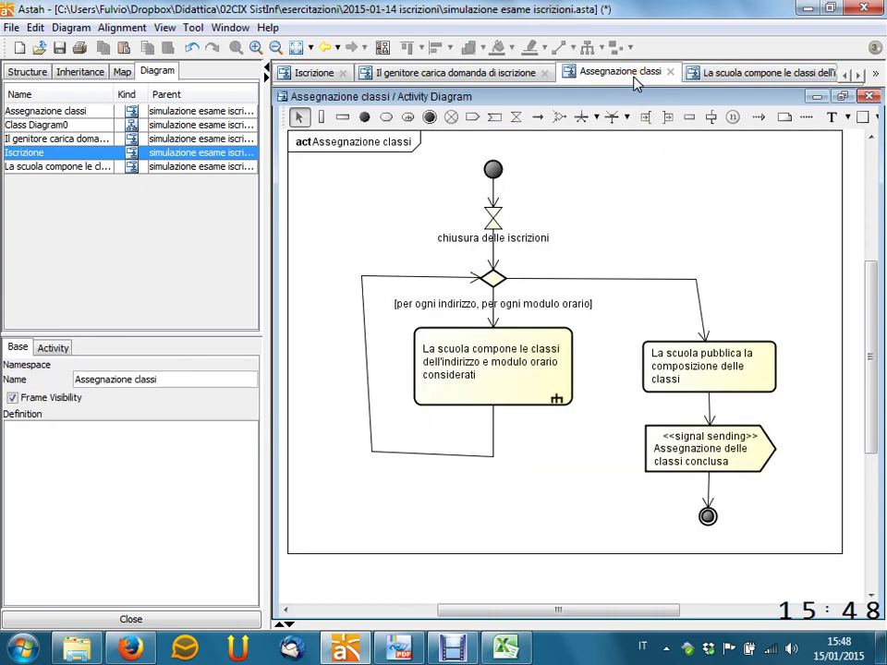
# - Switch to Excel and enter "t(scuola pubblica classi) - t(chiusura delle iscrizioni)" as the SPEED calculation in E4
pyautogui.click(499, 652)
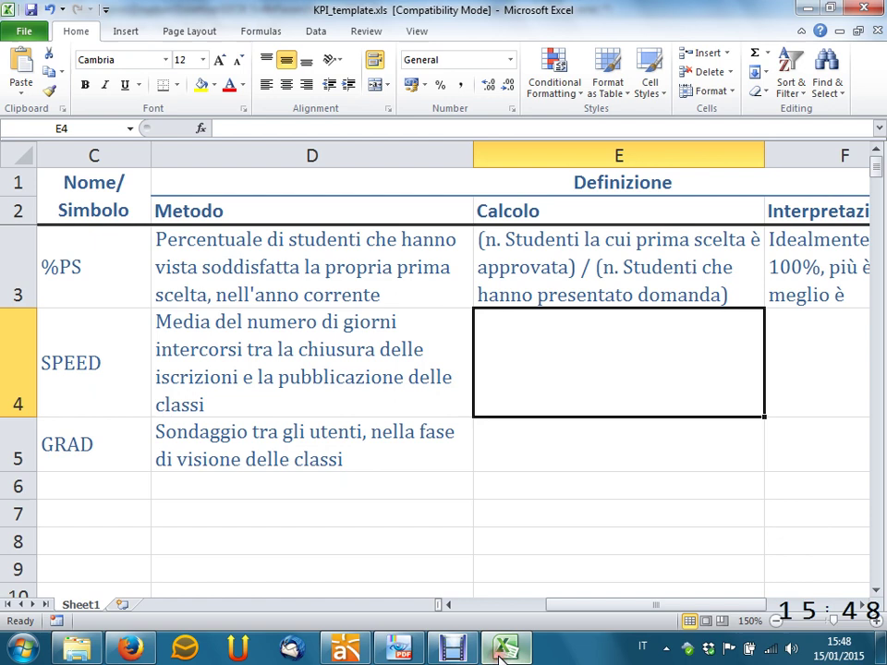
pyautogui.doubleClick(573, 376)
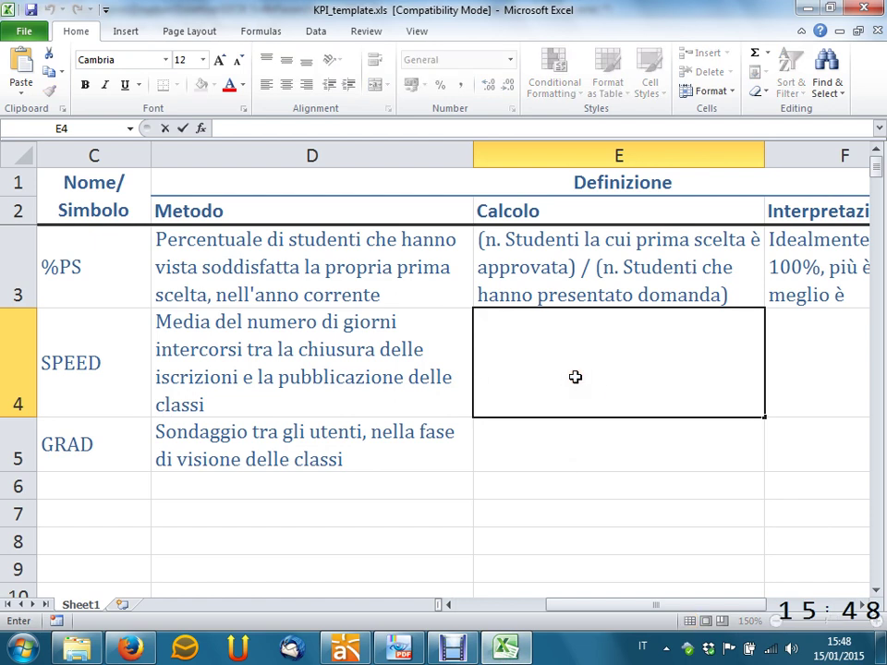
pyautogui.write('t(sc')
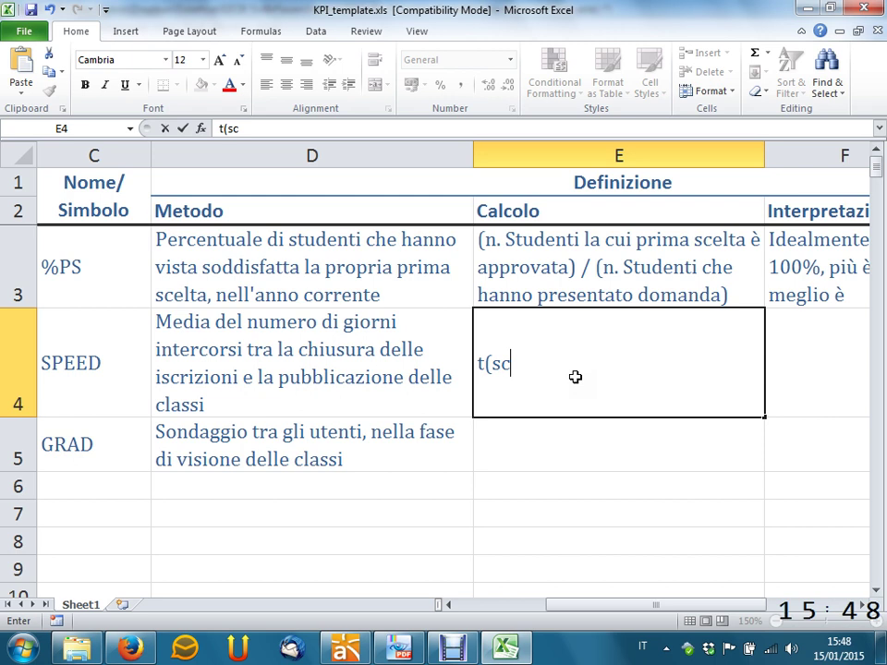
pyautogui.write('uola pubblica v')
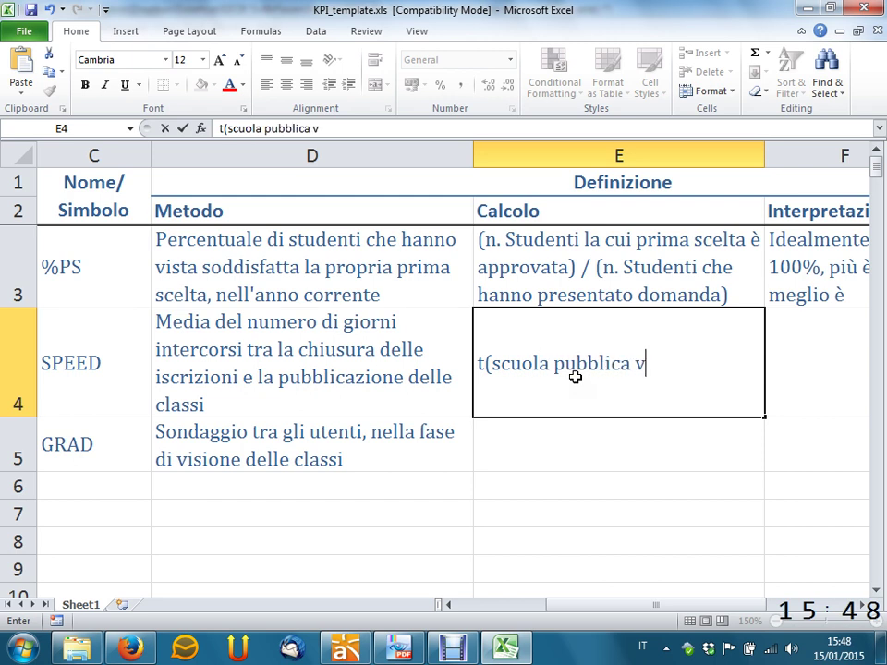
pyautogui.press('BackSpace')
pyautogui.write('classi=')
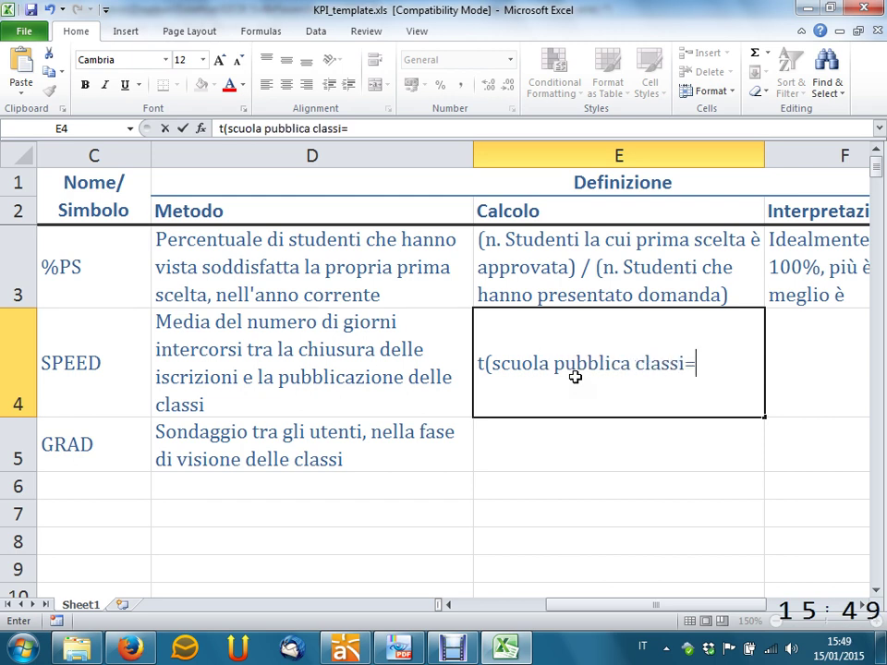
pyautogui.press('BackSpace')
pyautogui.write(') - t)')
pyautogui.press('BackSpace')
pyautogui.write('(chius')
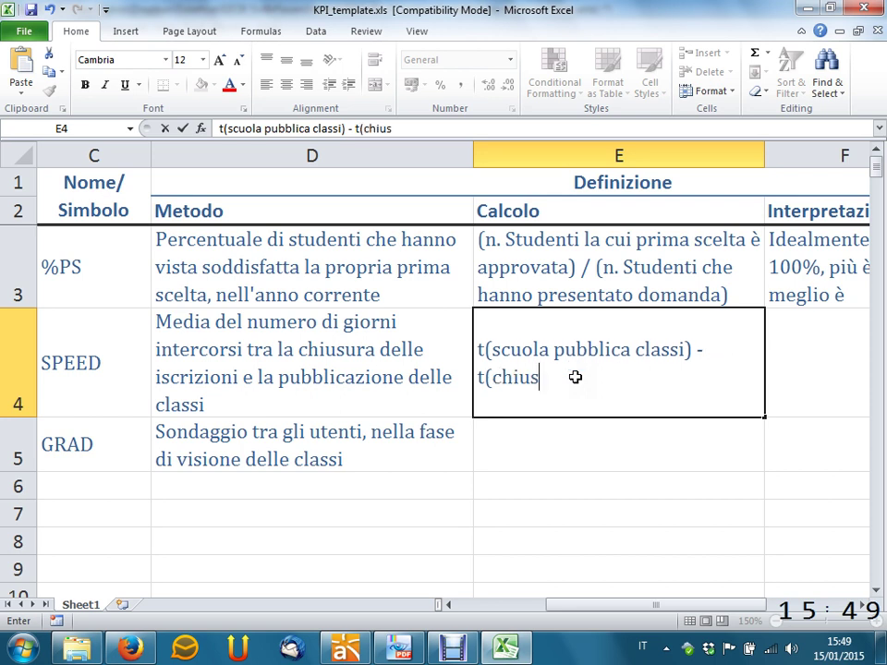
pyautogui.write('ura delle ')
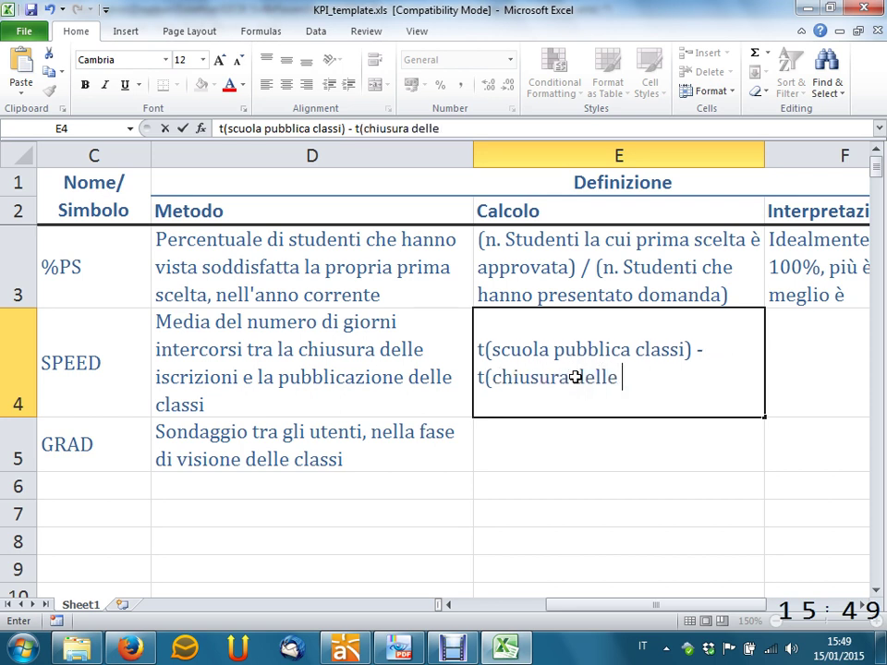
pyautogui.write('iscrizioni)')
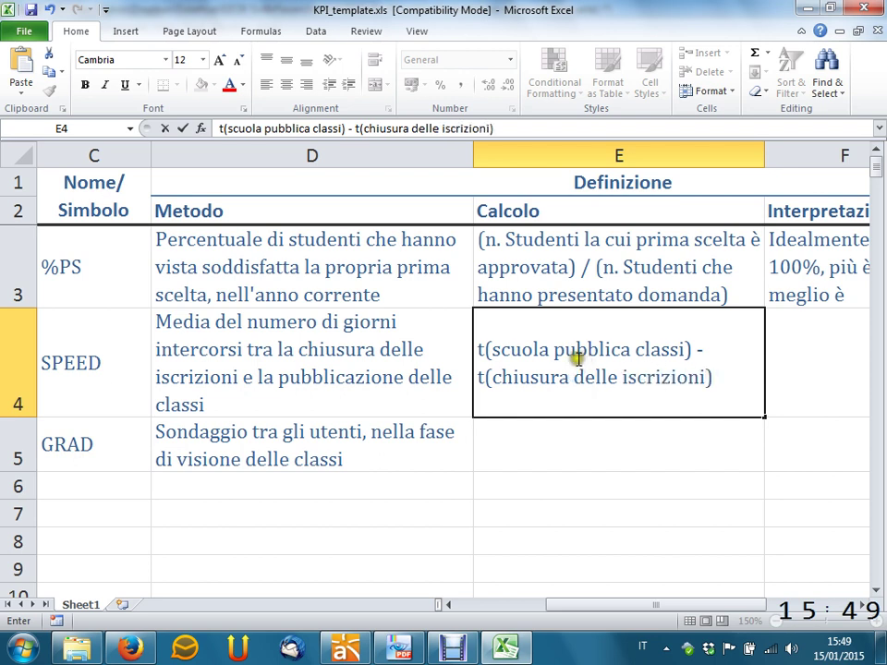
# - Wrap the time difference in E4 in "MEDIA ( ... )", with spaces around the outer parentheses
pyautogui.click(477, 349)
pyautogui.write('M')
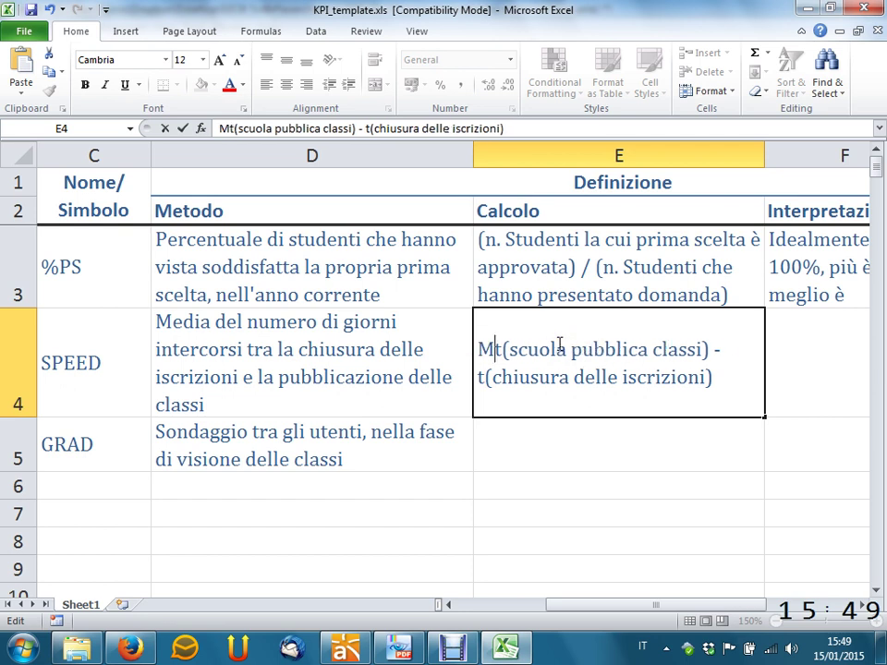
pyautogui.write('EDIA')
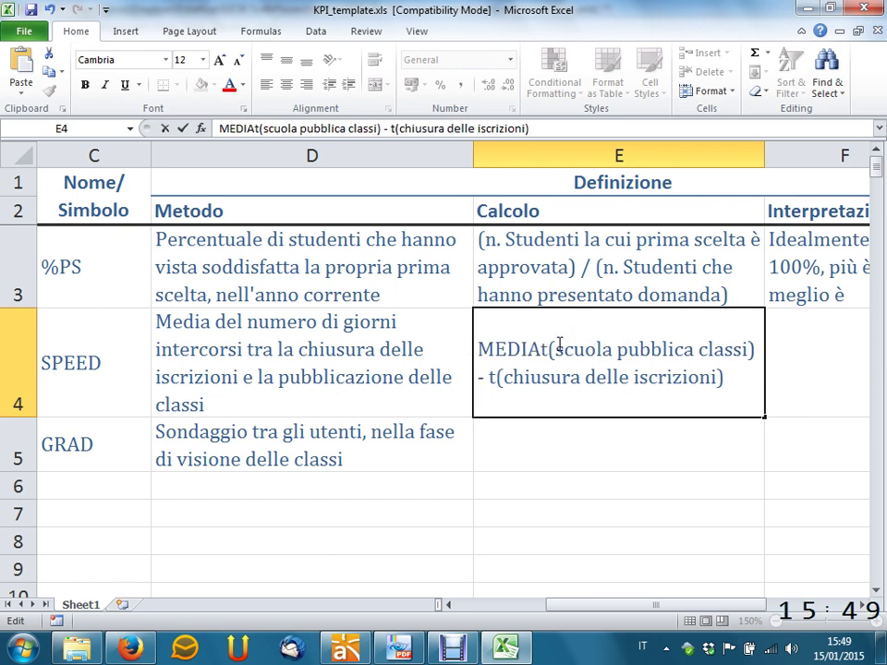
pyautogui.write('(')
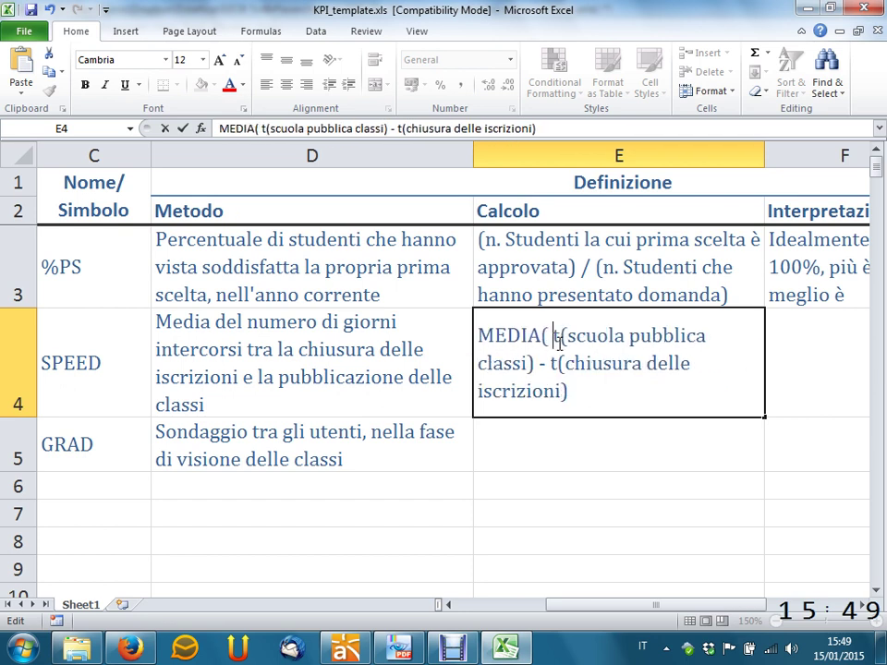
pyautogui.press('Down')
pyautogui.press('Down')
pyautogui.press('End')
pyautogui.write(')')
pyautogui.press('Up')
pyautogui.press('Up')
pyautogui.press('Left')
pyautogui.press('Left')
pyautogui.press('Left')
pyautogui.press('Left')
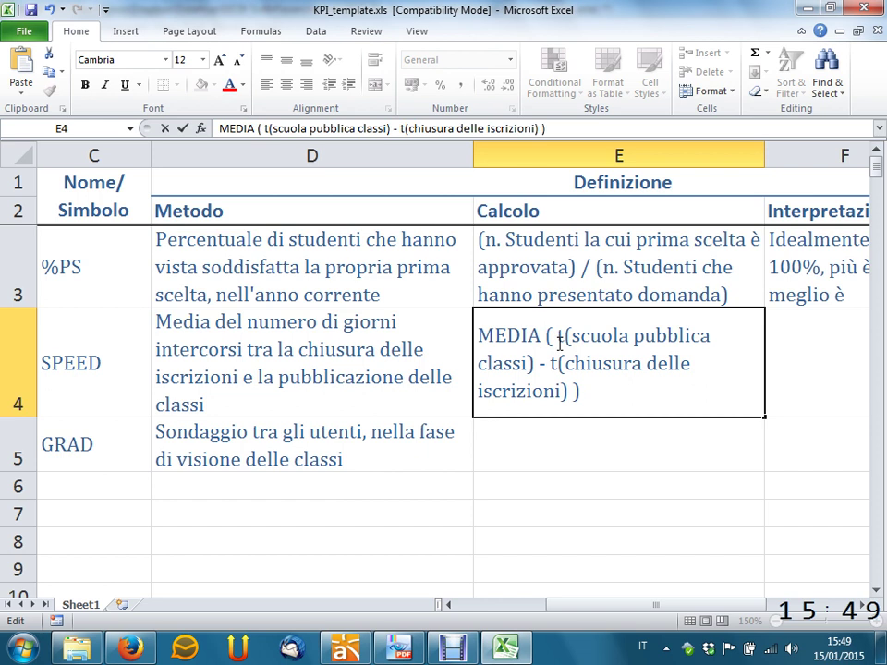
# - Add "scuole" after MEDIA in the E4 calculation and format that word as subscript
pyautogui.write('s')
pyautogui.write('le')
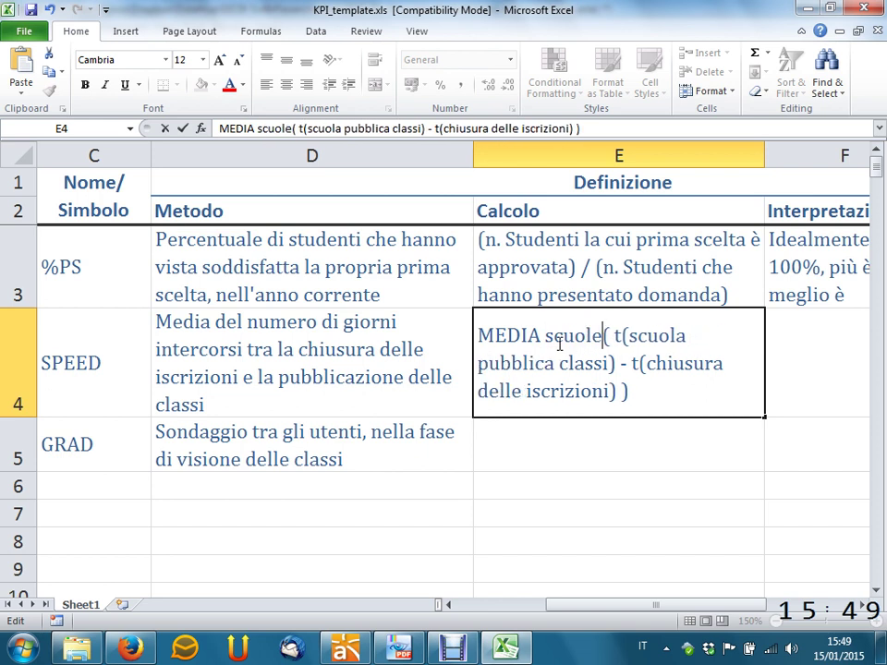
pyautogui.press('BackSpace')
pyautogui.press('BackSpace')
pyautogui.hotkey('shift', 'Left')
pyautogui.hotkey('shift', 'Left')
pyautogui.hotkey('shift', 'Left')
pyautogui.hotkey('shift', 'Left')
pyautogui.hotkey('shift', 'Left')
pyautogui.hotkey('shift', 'Left')
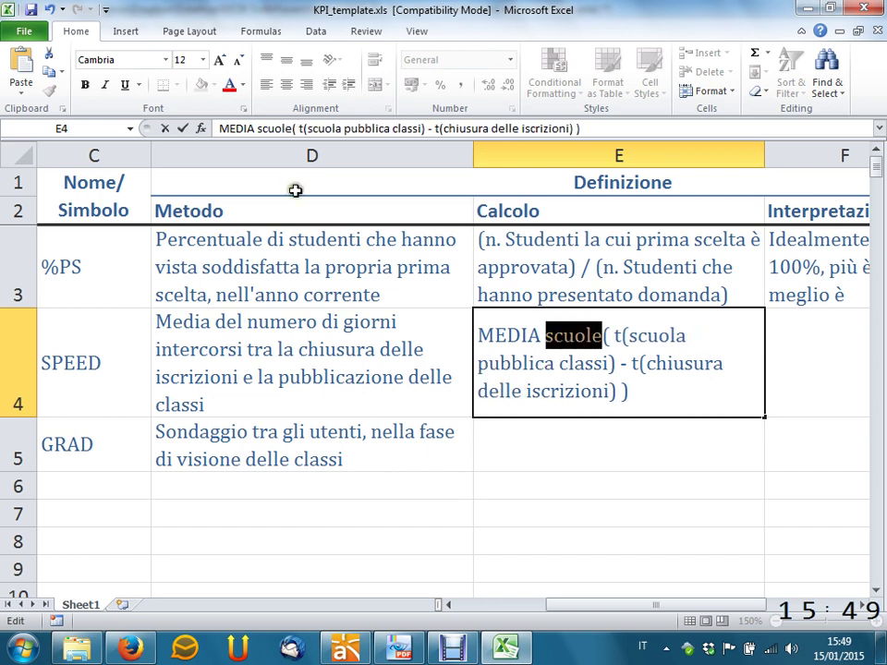
pyautogui.click(242, 109)
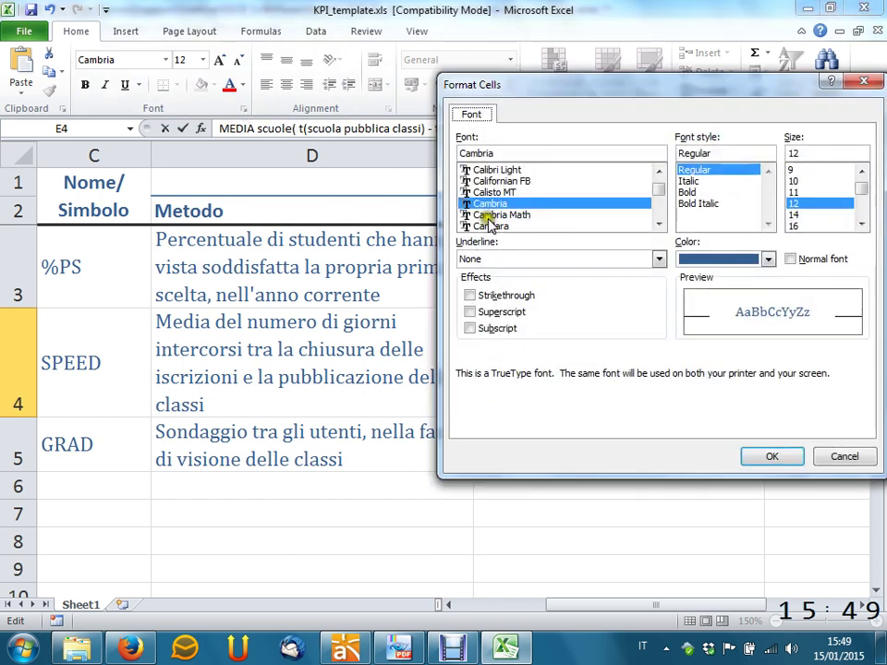
pyautogui.click(491, 331)
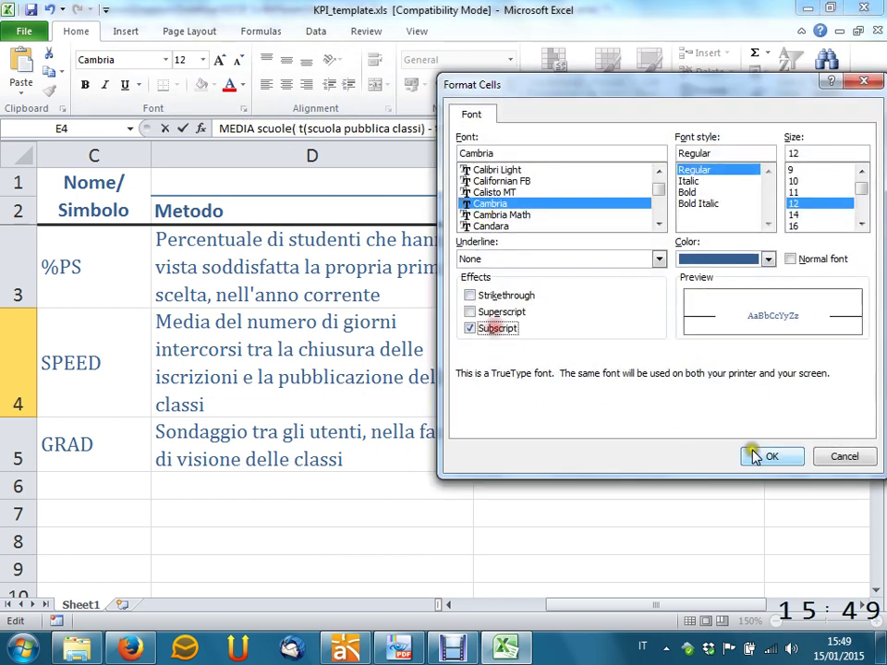
pyautogui.click(752, 454)
pyautogui.click(608, 459)
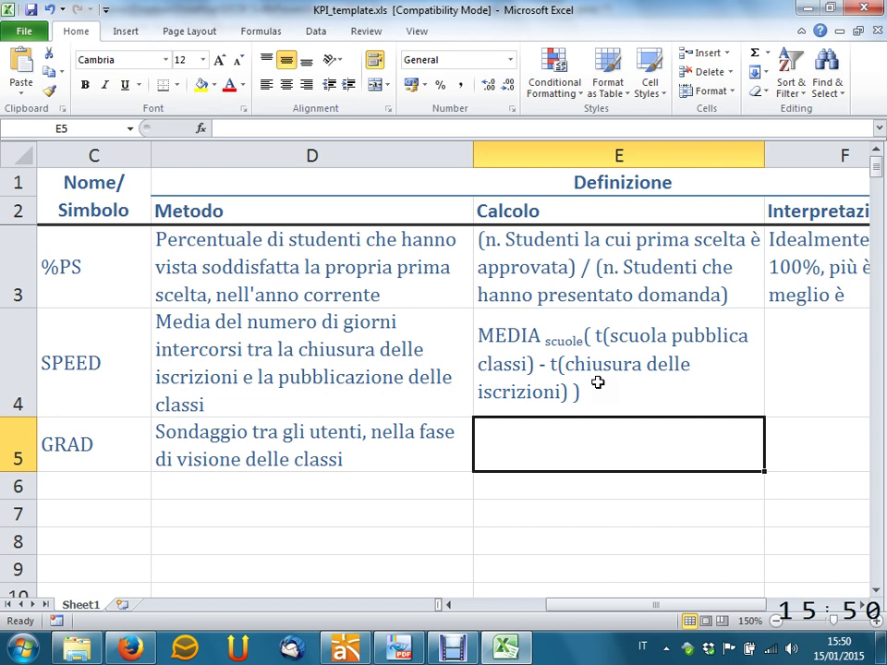
# - Enter "più è basso, meglio è" as the interpretation of the SPEED indicator in F4
pyautogui.press('Up')
pyautogui.press('Right')
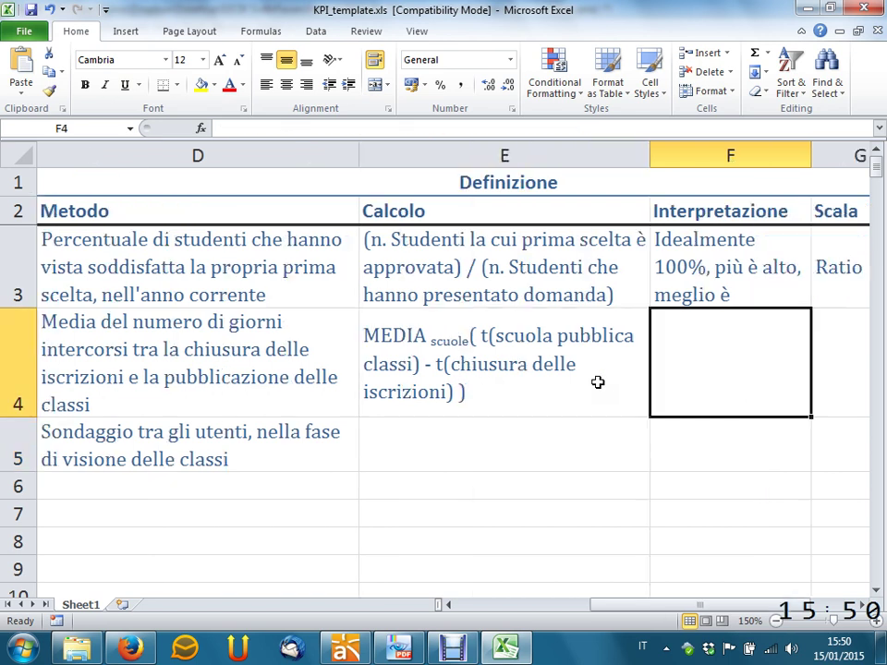
pyautogui.write('pi\\u')
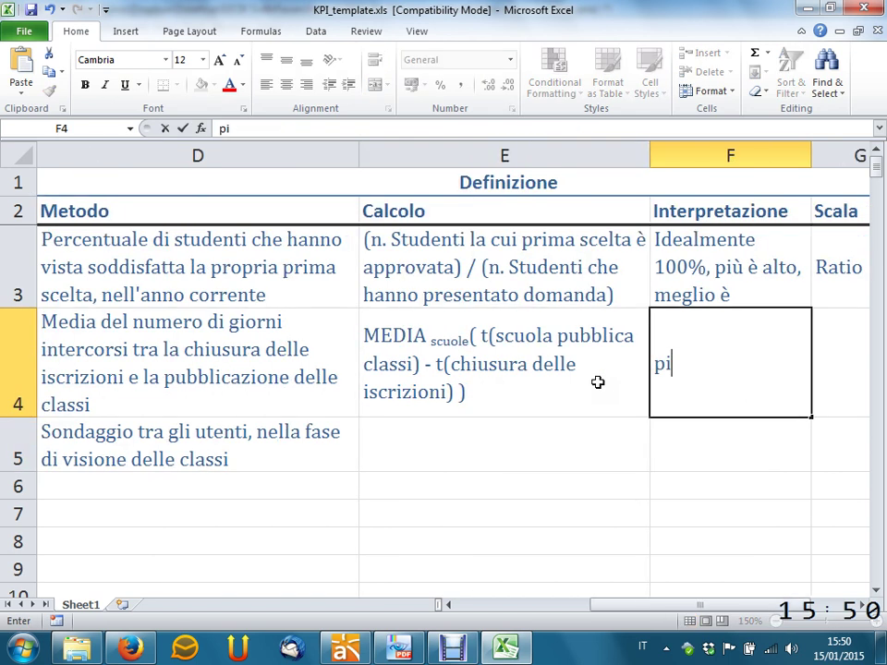
pyautogui.press('BackSpace')
pyautogui.press('BackSpace')
pyautogui.write('è')
pyautogui.press('BackSpace')
pyautogui.write('ù è basso, ')
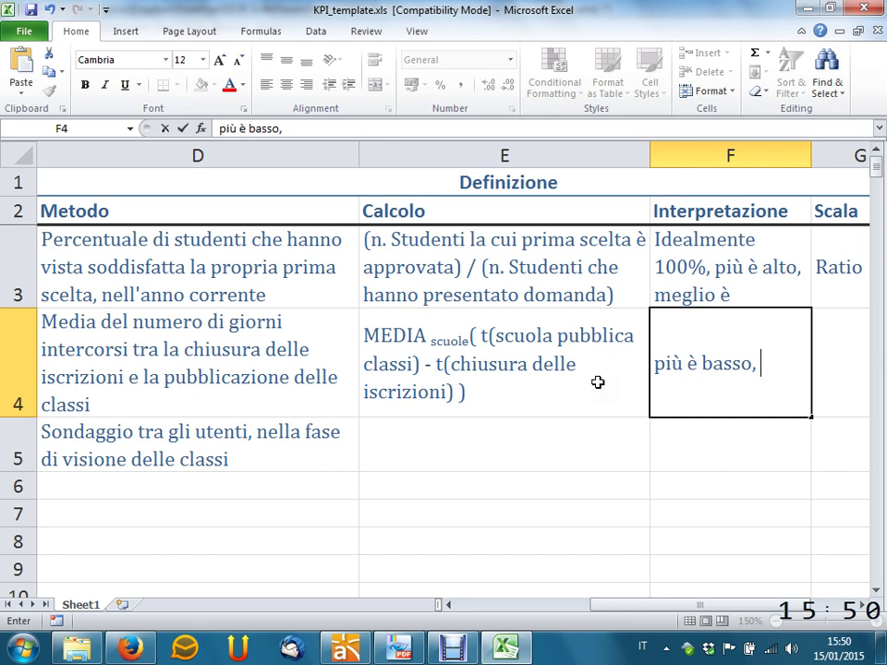
pyautogui.write('meglio è')
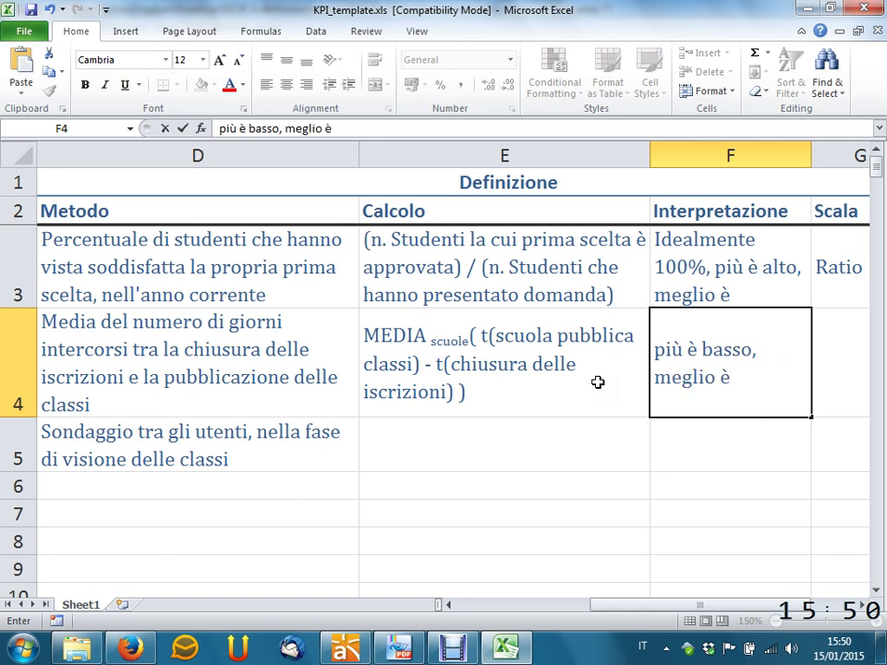
pyautogui.press('Tab')
# - Recheck the SPEED method in D4 and enter "Ratio" as the indicator's scale in G4
pyautogui.press('Left')
pyautogui.press('Left')
pyautogui.press('Left')
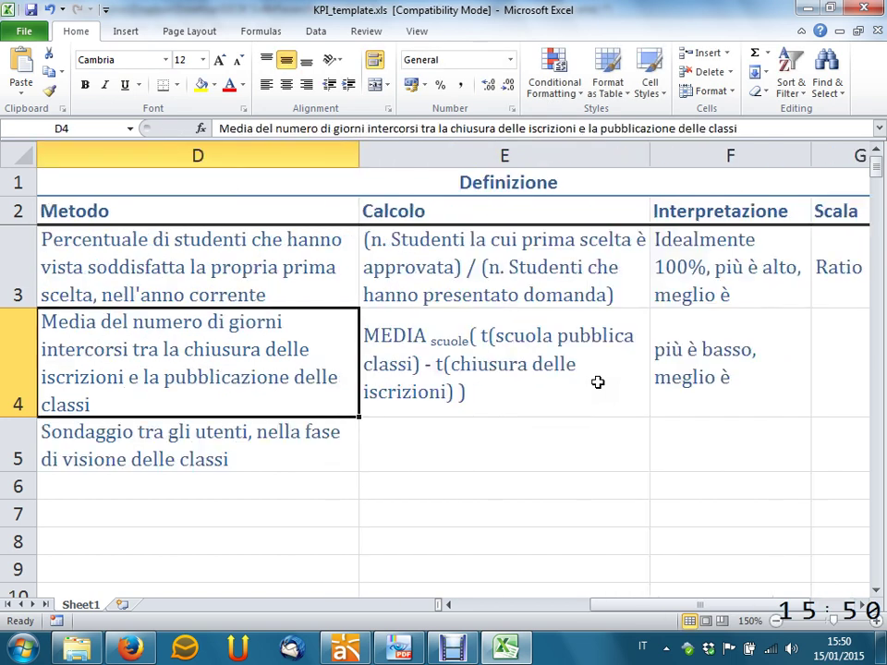
pyautogui.press('Right')
pyautogui.press('Right')
pyautogui.press('Right')
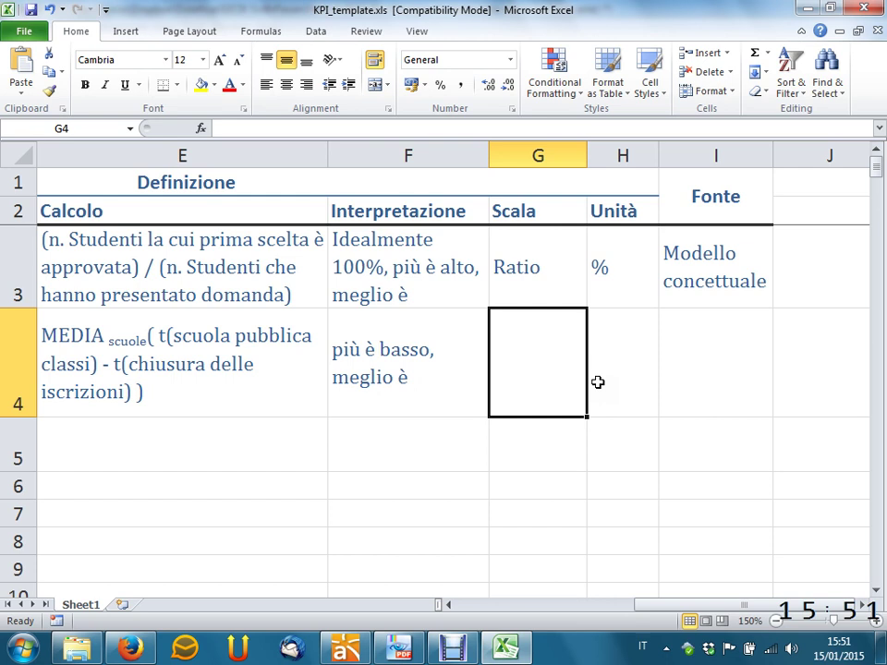
pyautogui.write('Ratio')
pyautogui.press('Return')
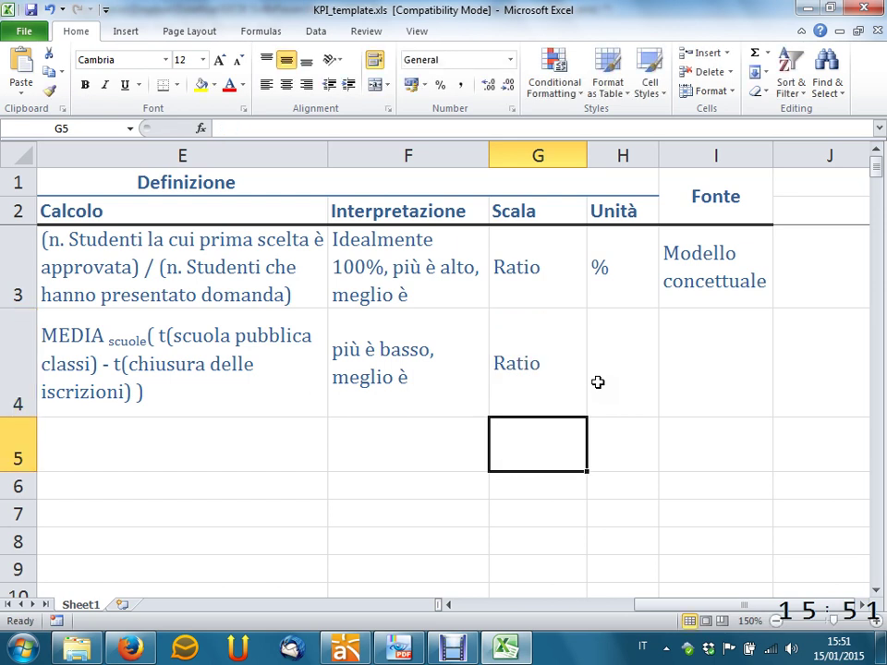
# - Enter "giorni" as the unit of the SPEED indicator in H4 and move on to its source cell I4
pyautogui.press('Up')
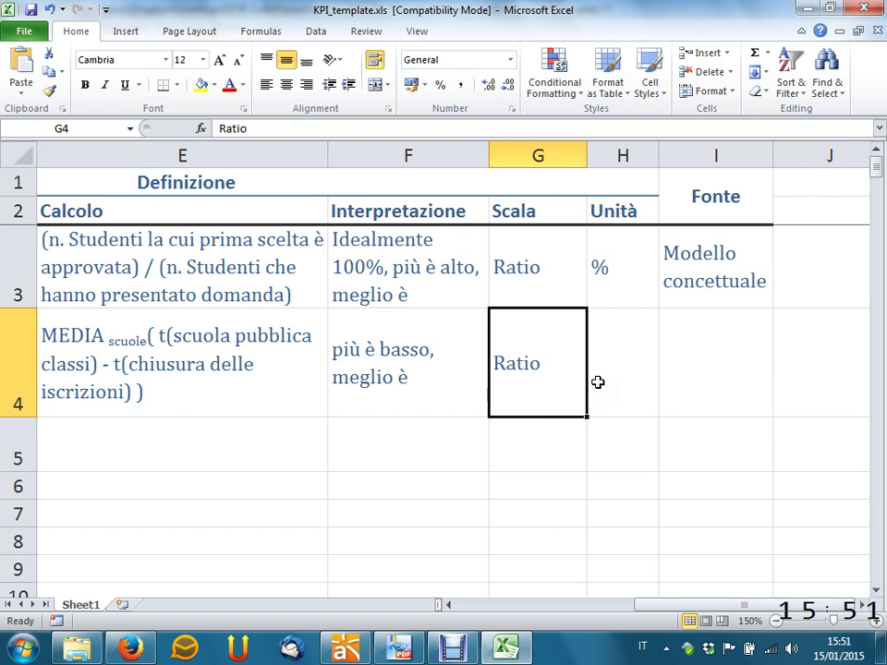
pyautogui.click(598, 381)
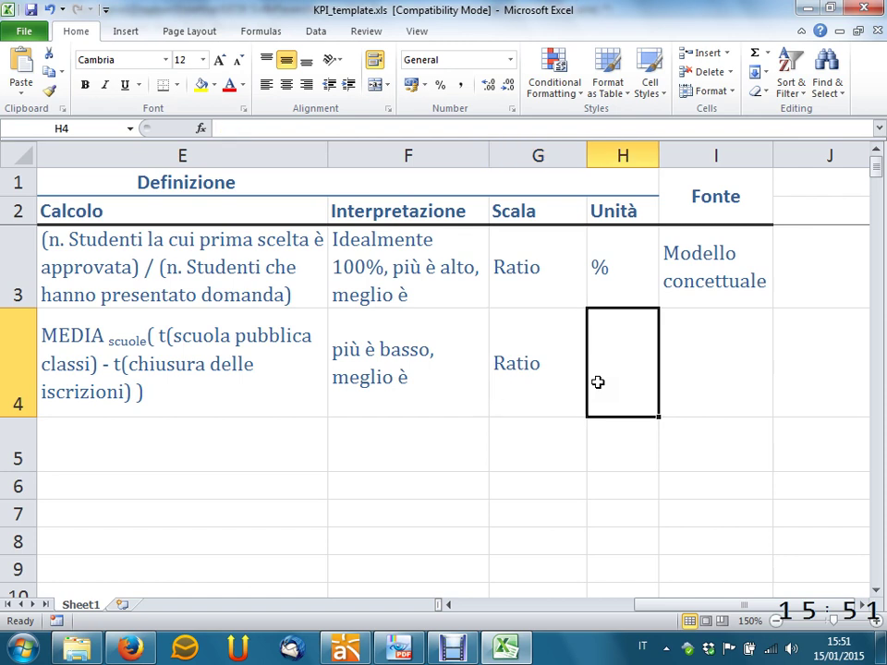
pyautogui.write('giorni')
pyautogui.press('Return')
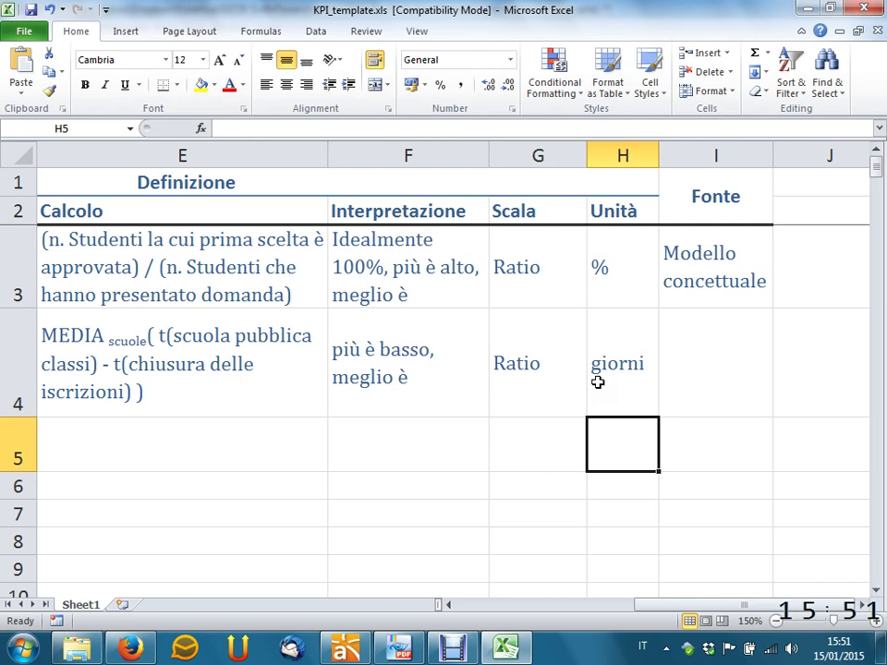
pyautogui.click(598, 382)
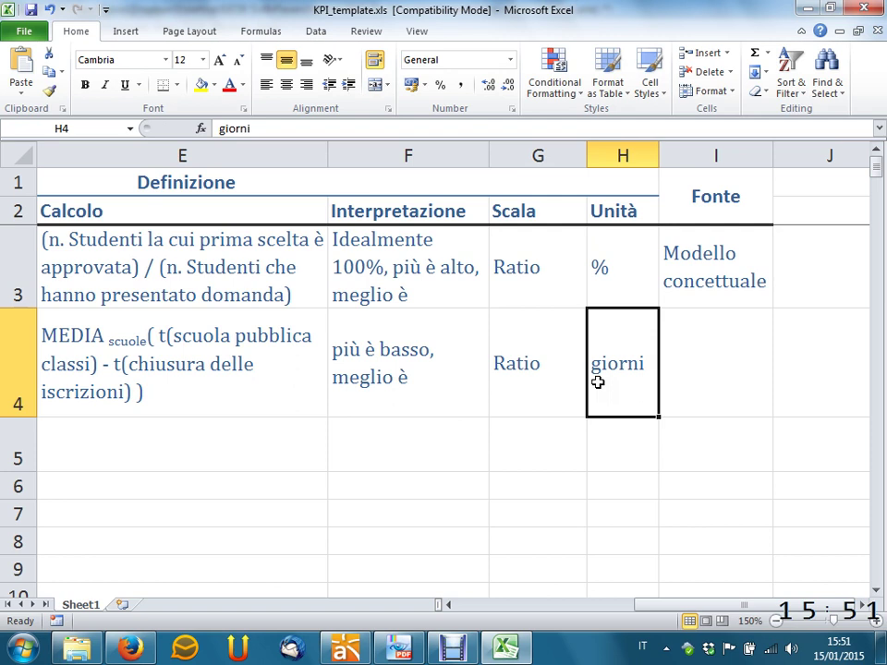
pyautogui.press('Tab')
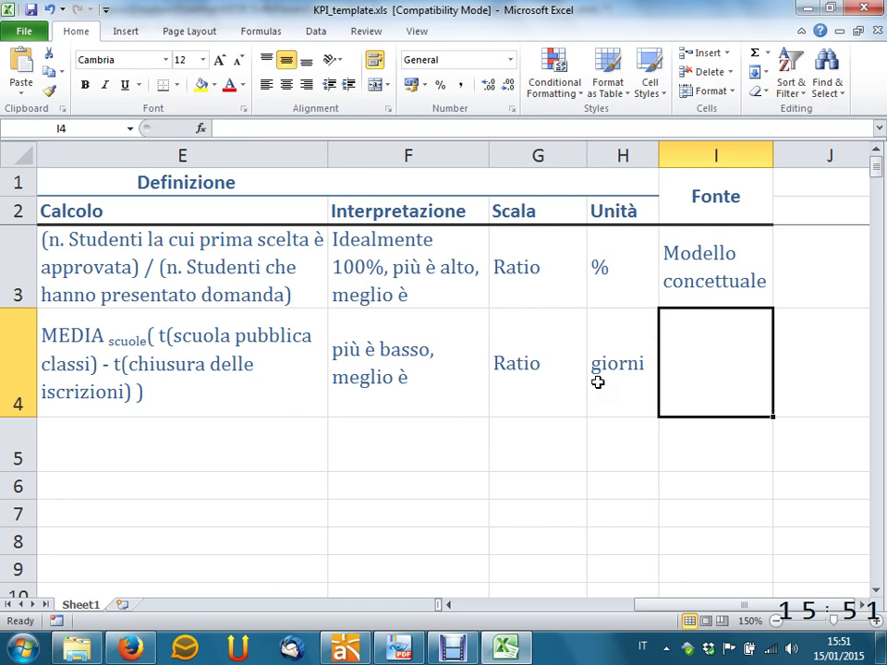